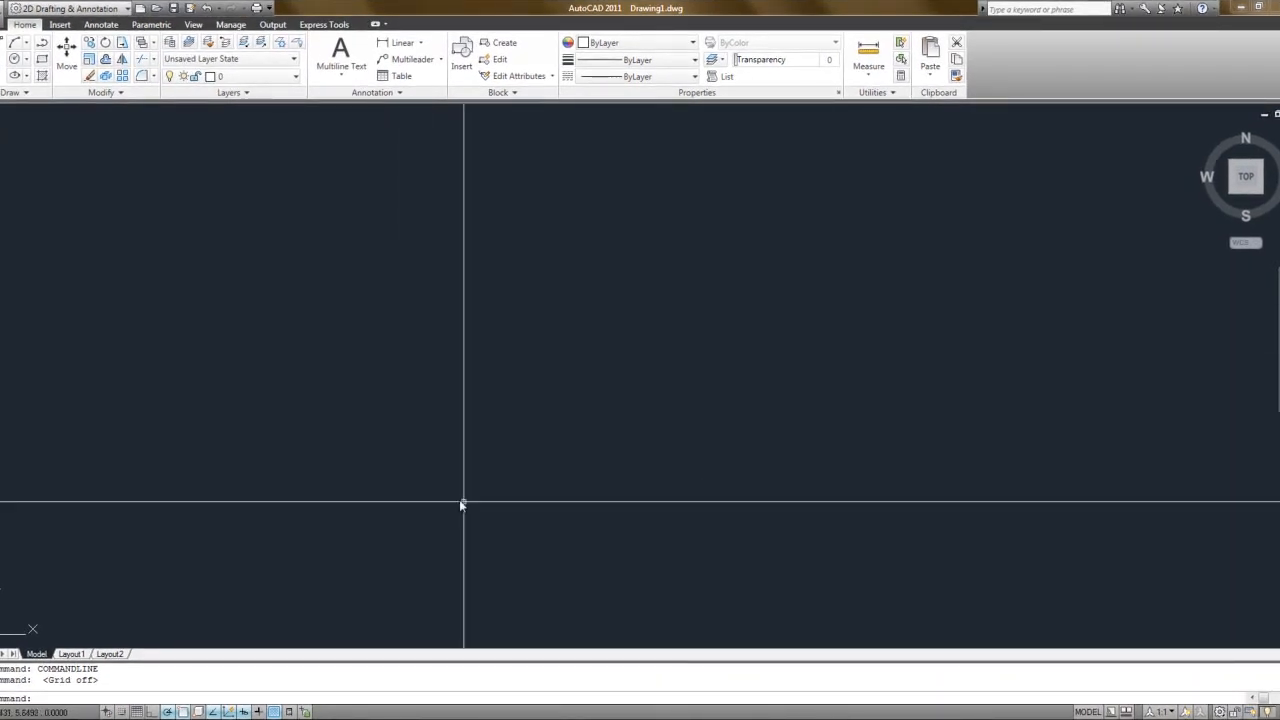
Step: Draw a rectangle 2.65 wide by 3.75 high in the empty drawing area
type("rec")
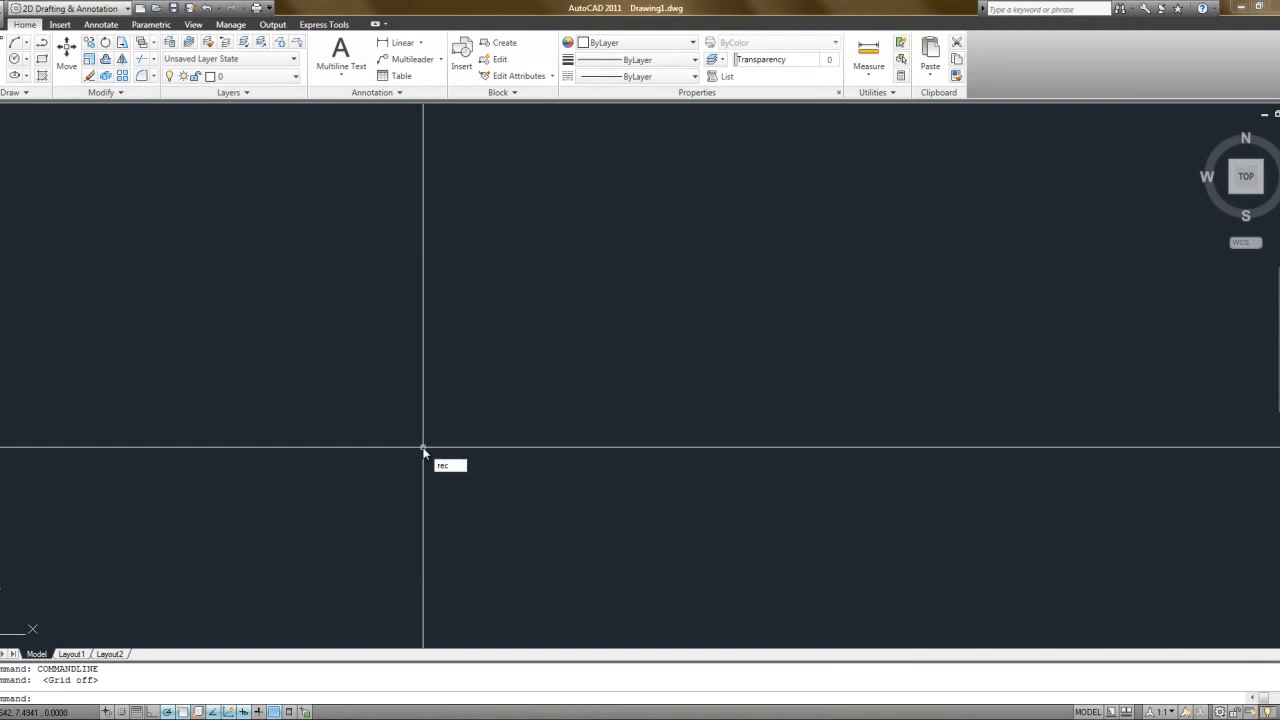
key("Return")
left_click(389, 489)
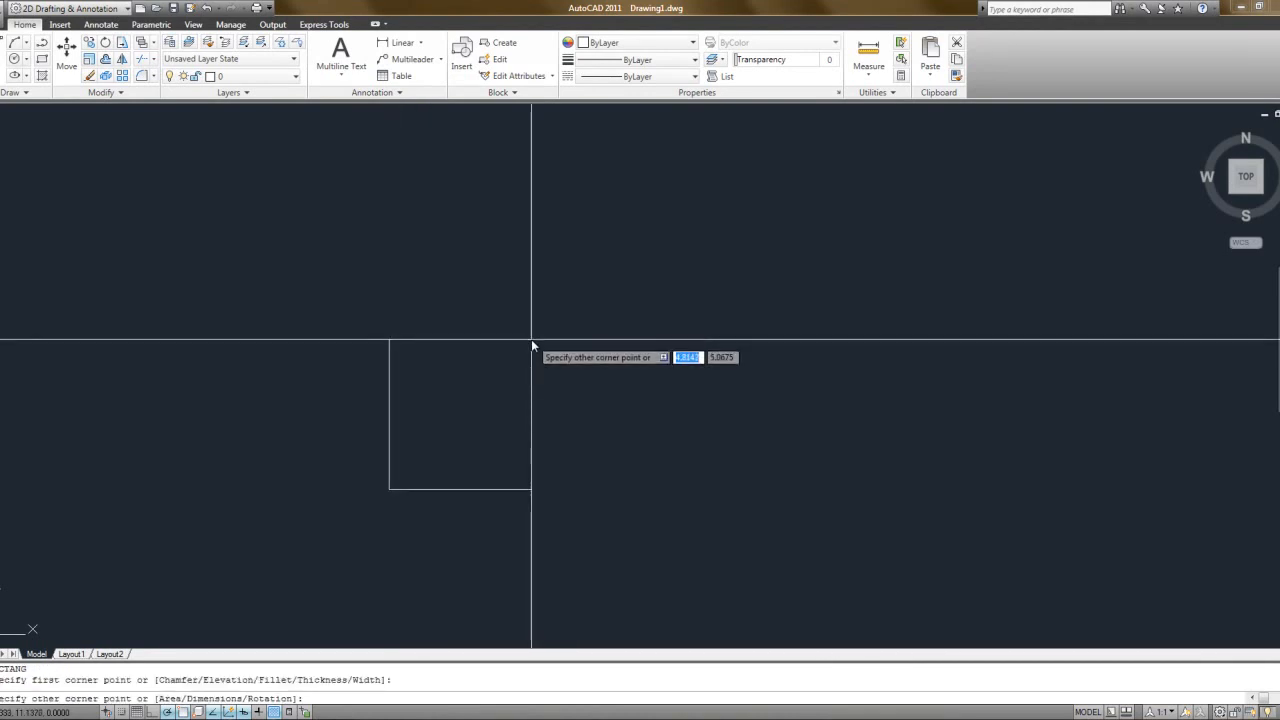
type("2.65")
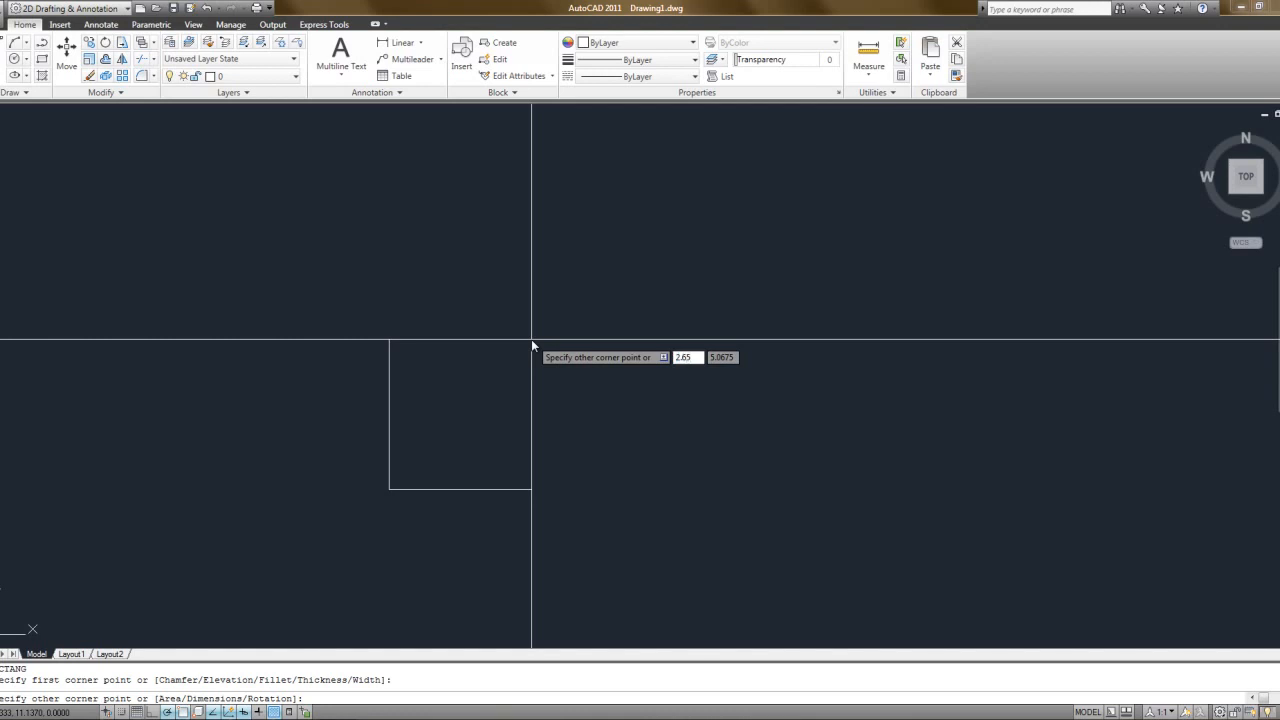
key("Tab")
type("3.75")
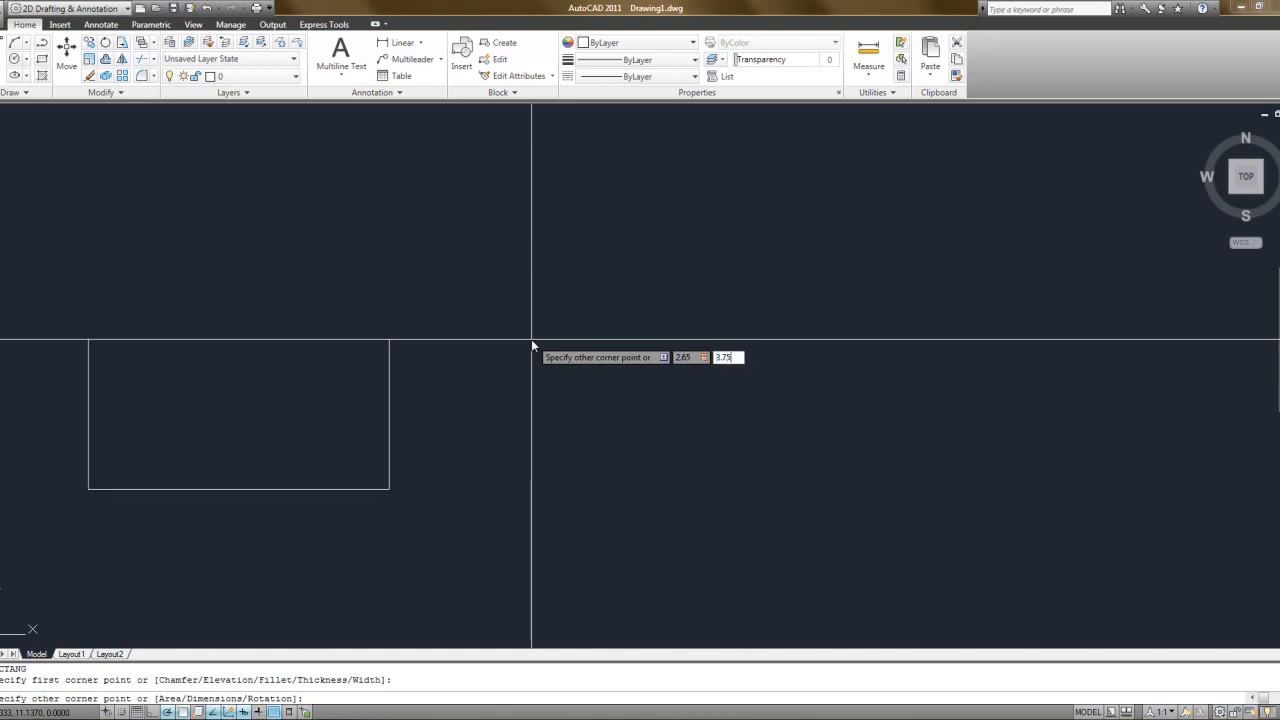
key("Return")
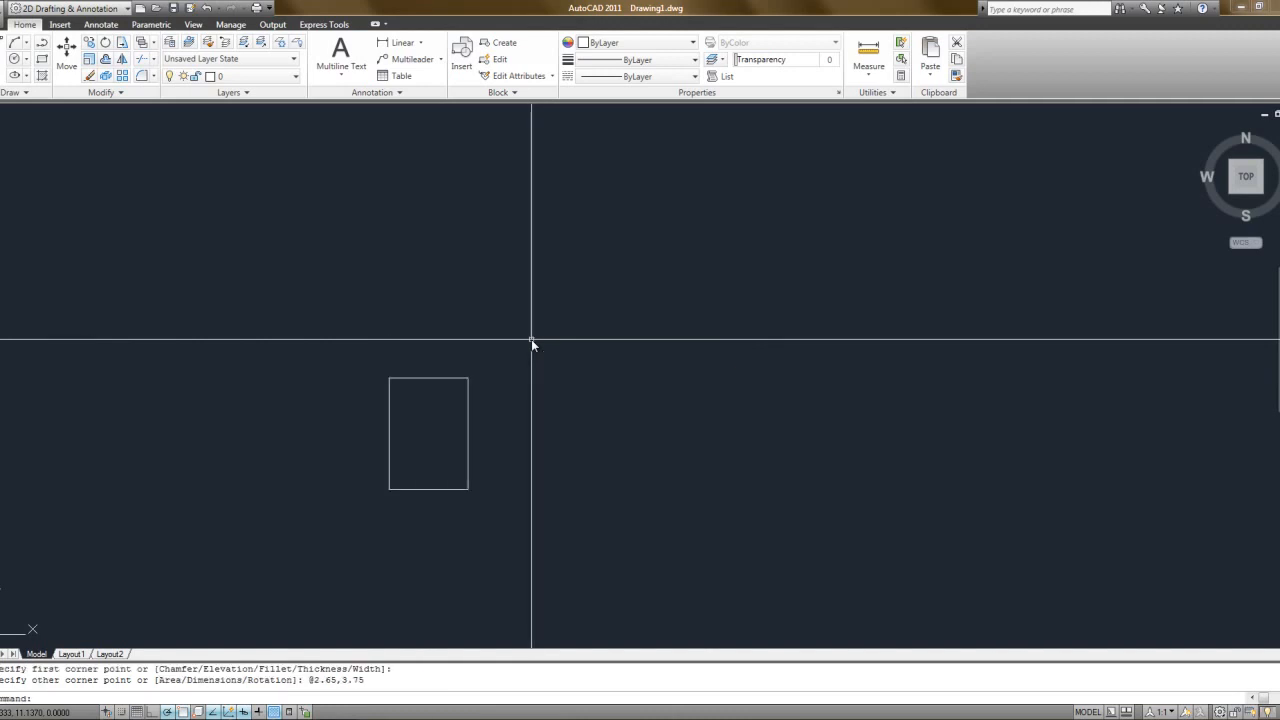
scroll(441, 474, "up", 3)
middle_click_drag(411, 424, 480, 446)
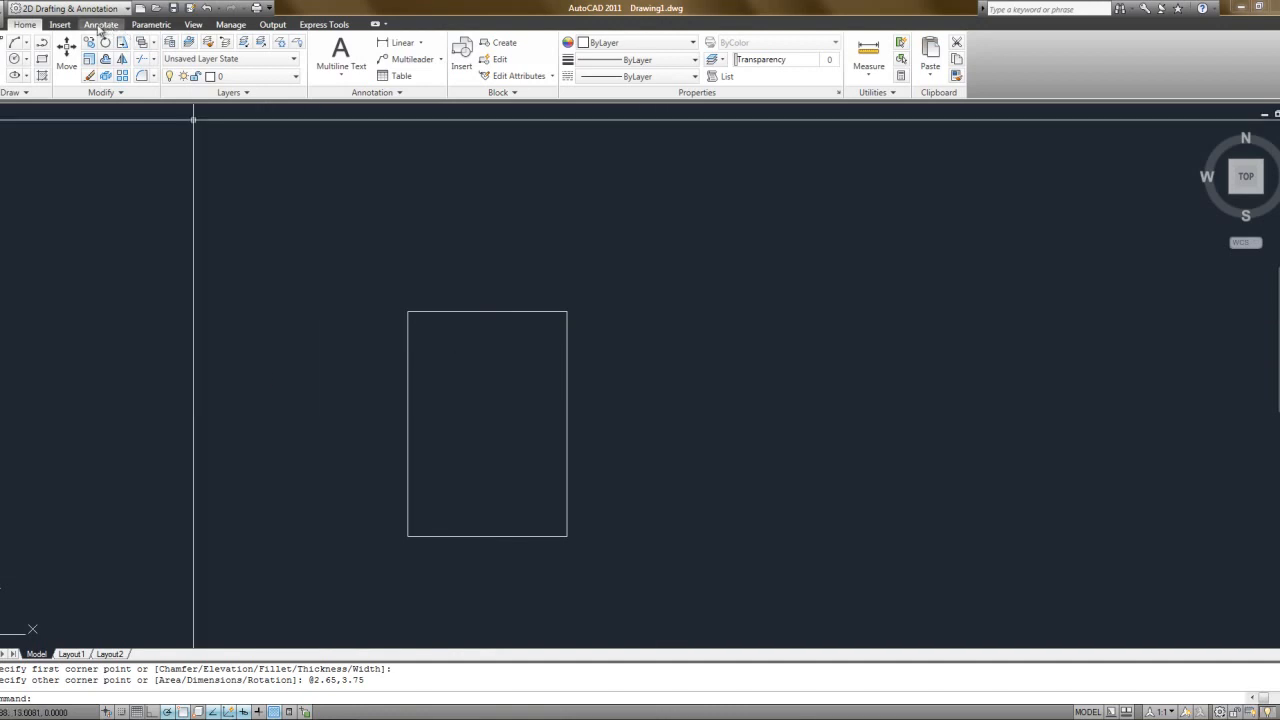
left_click(100, 25)
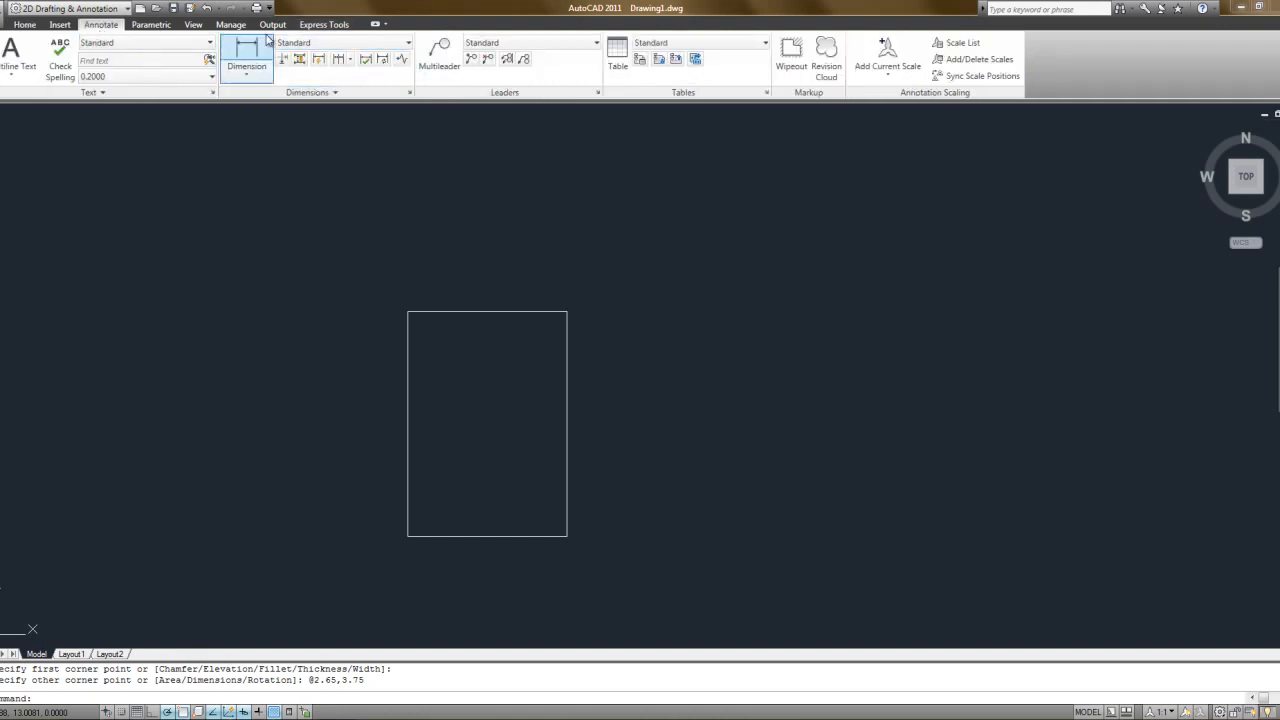
left_click(410, 96)
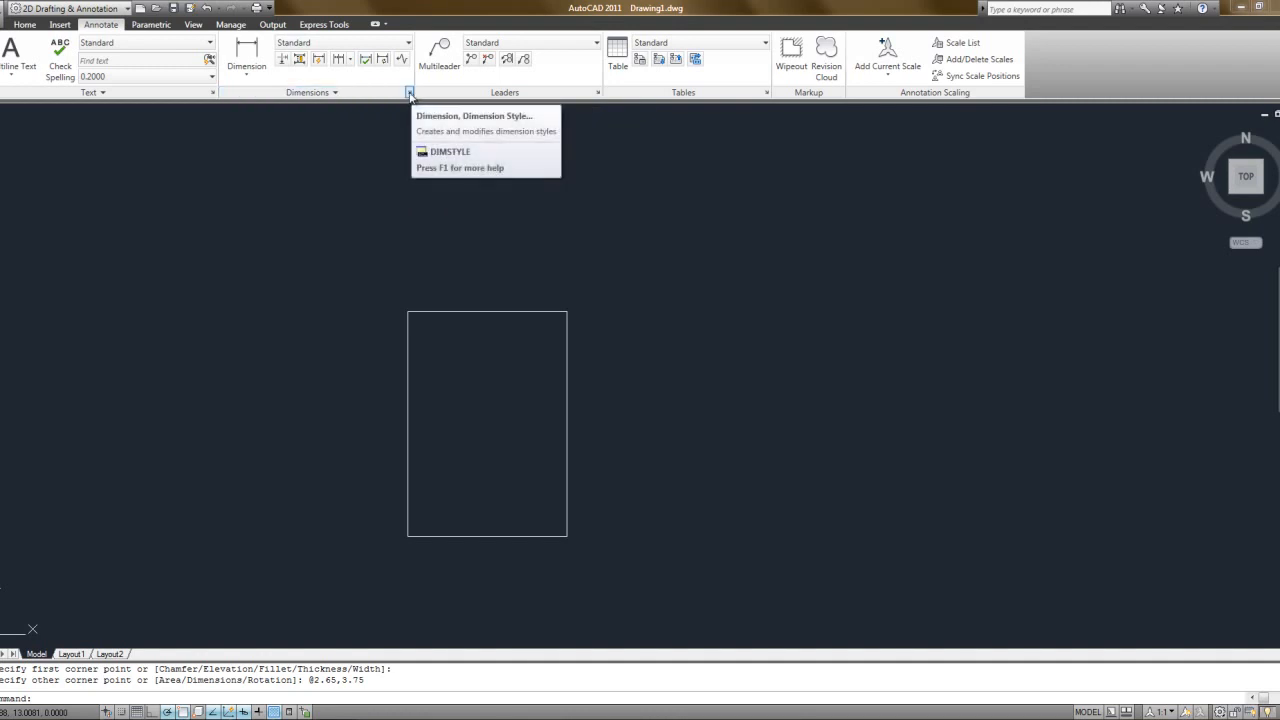
left_click(410, 94)
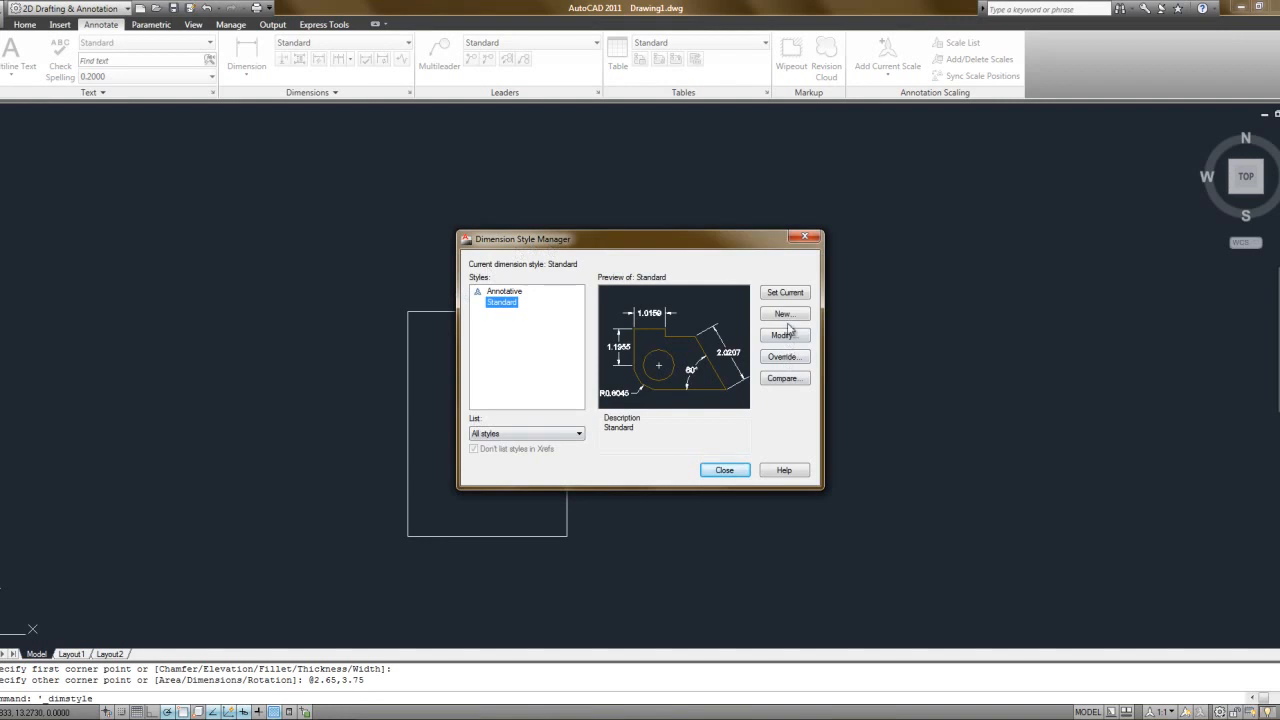
left_click(805, 237)
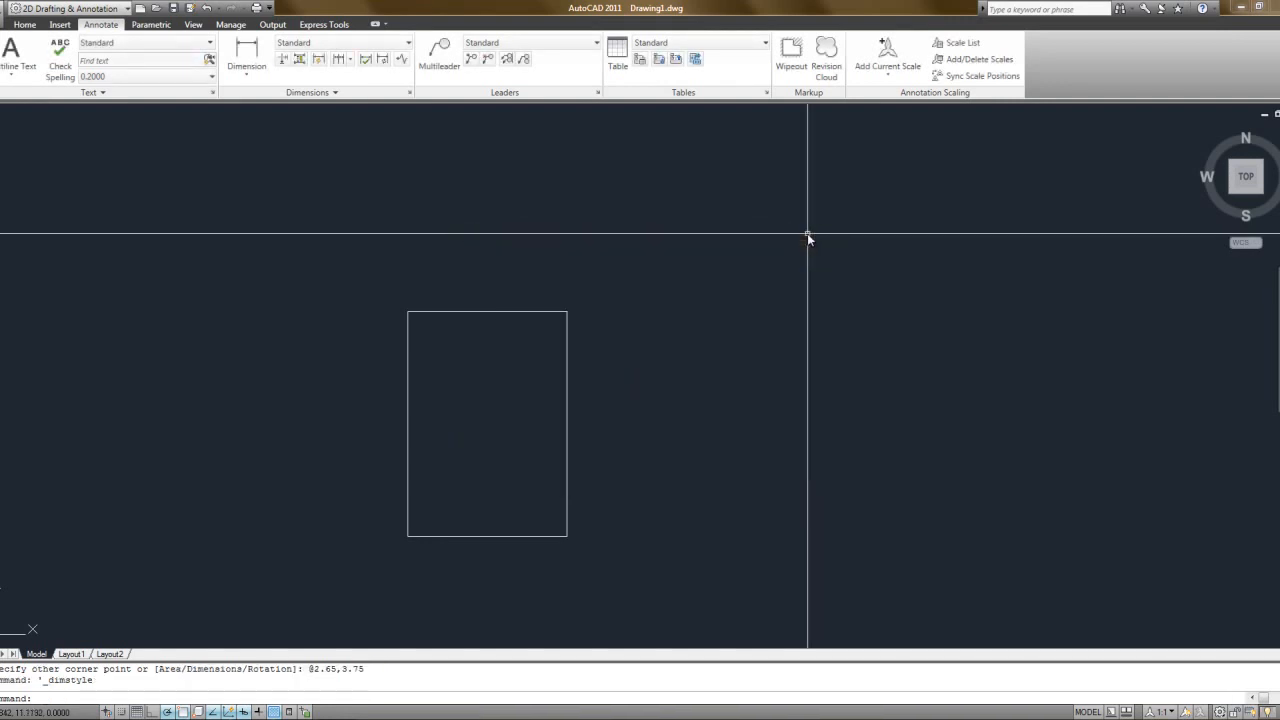
Step: Create a new dimension style named Cota_Teste, based on Standard, and continue to its settings
type("dst")
key("Return")
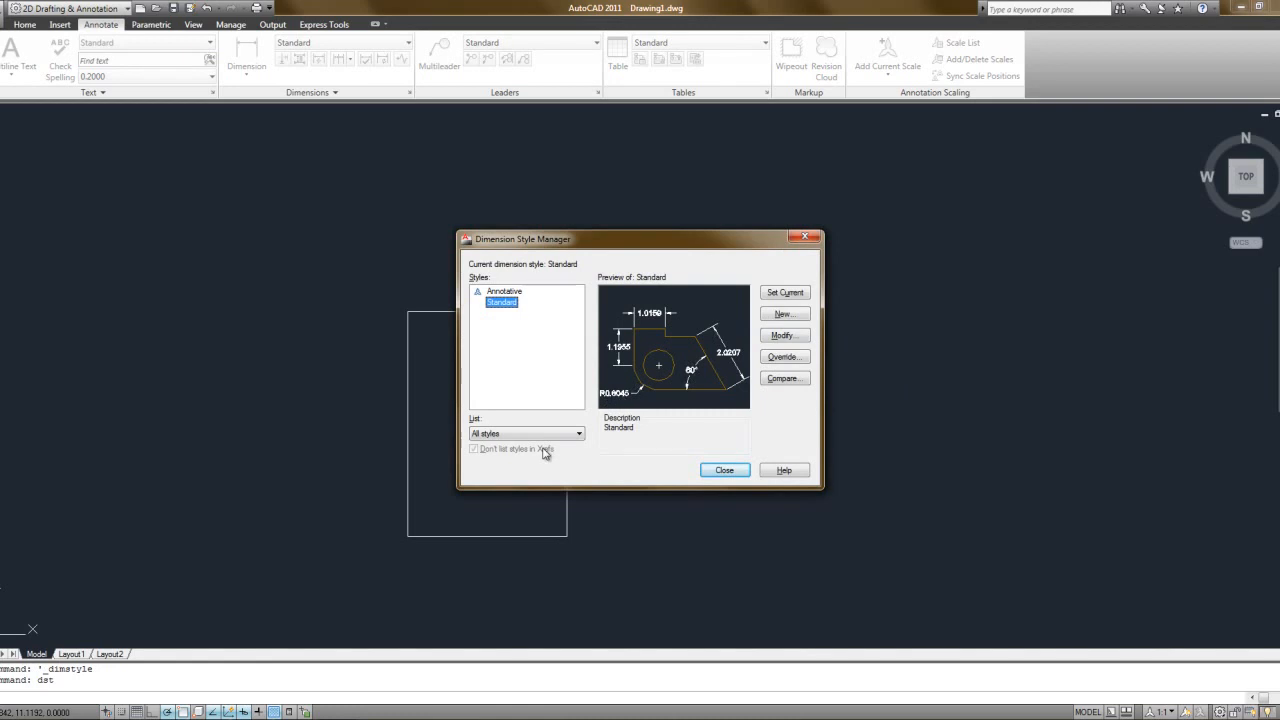
left_click(798, 318)
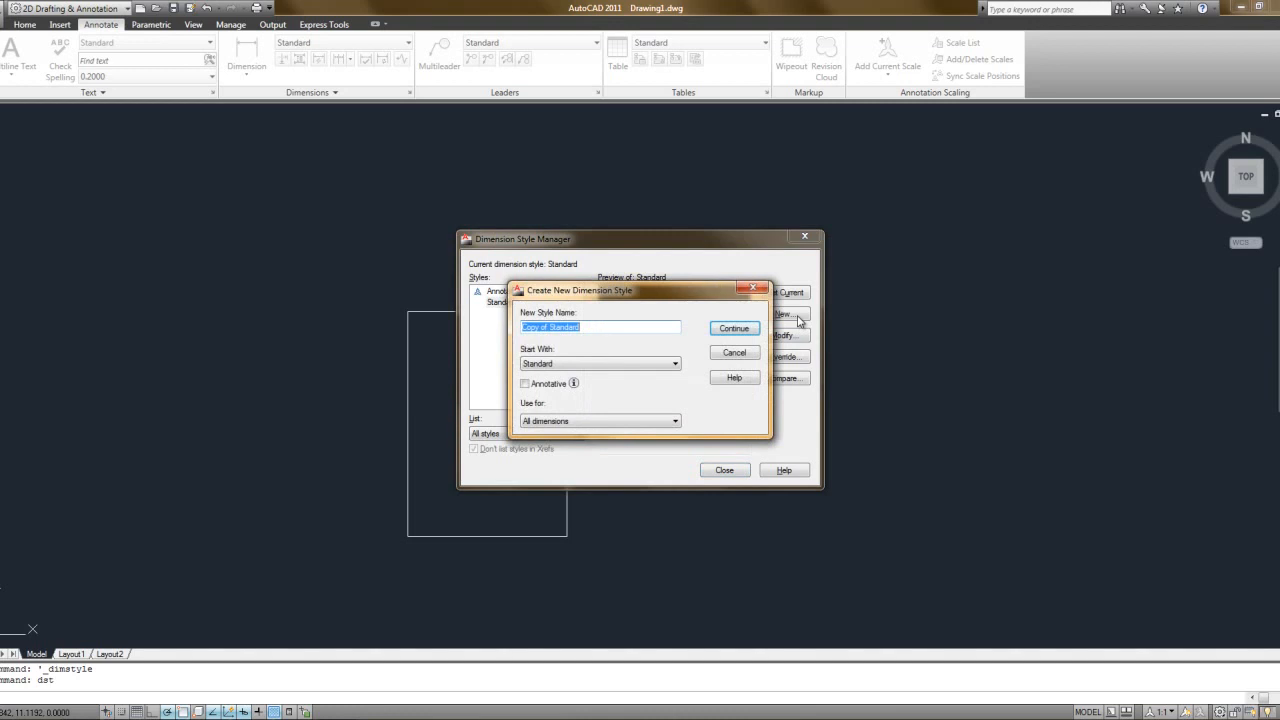
type("Cota_Teste")
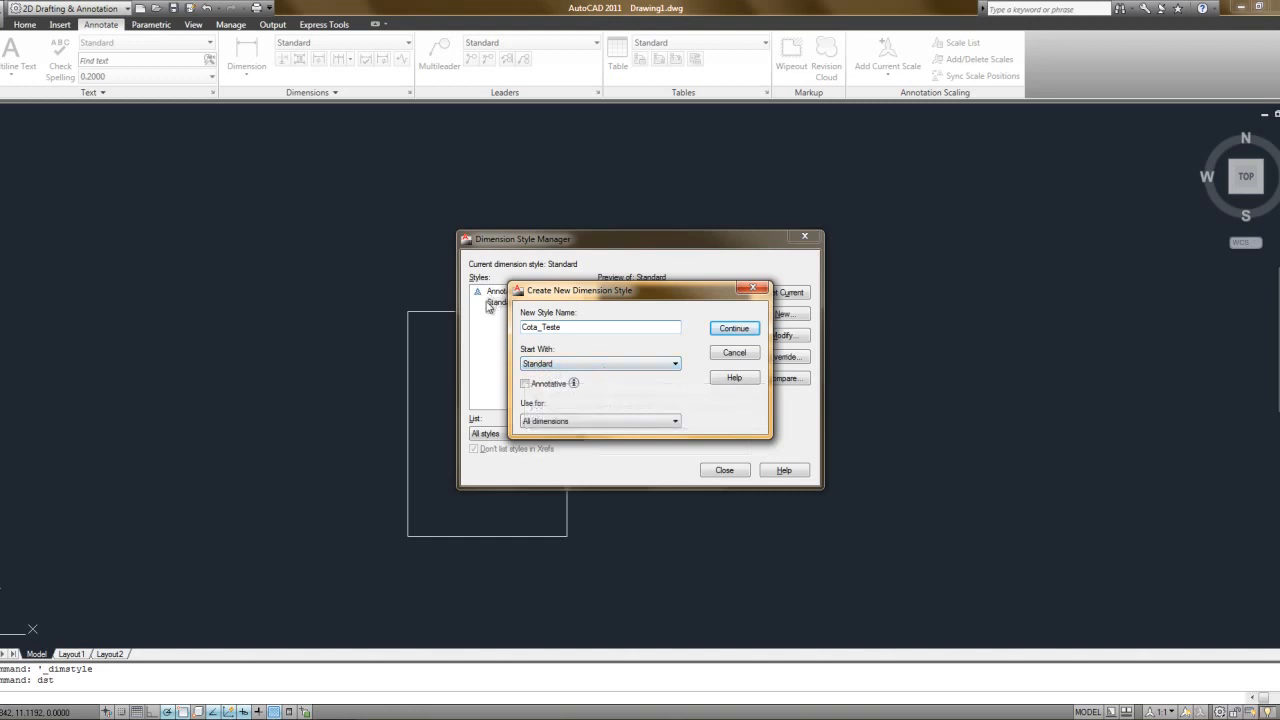
left_click(537, 365)
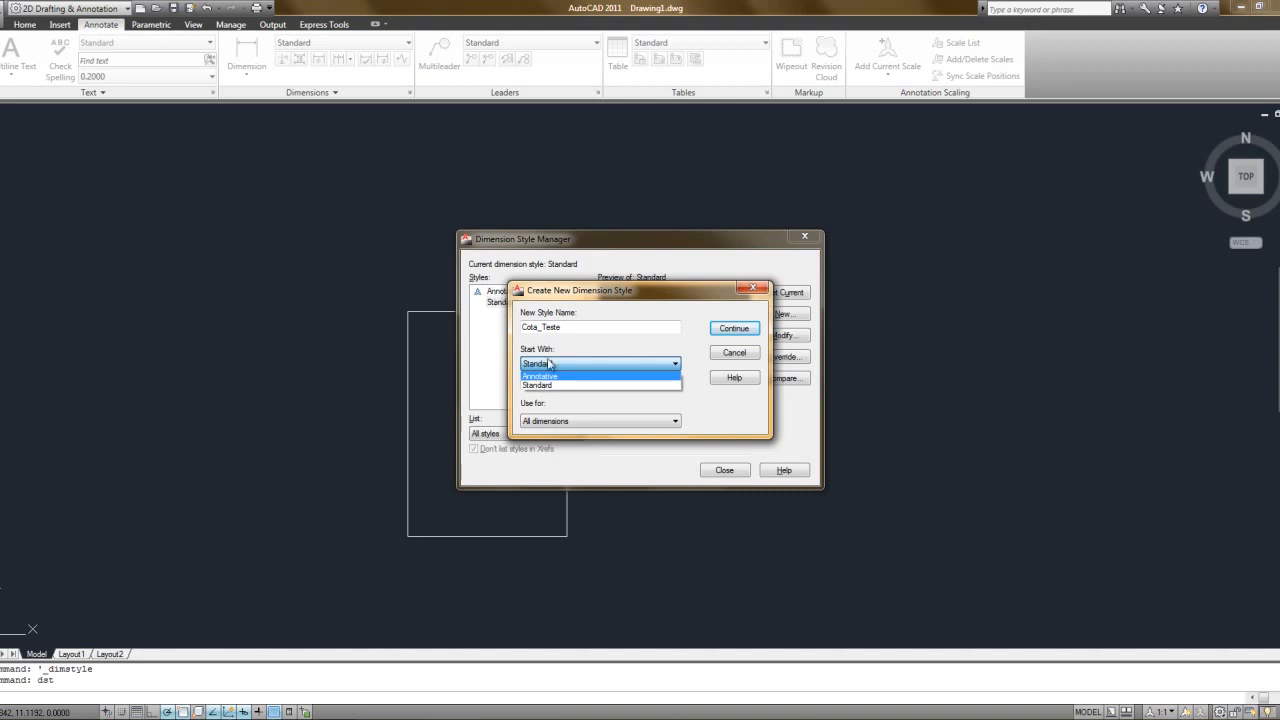
left_click(558, 386)
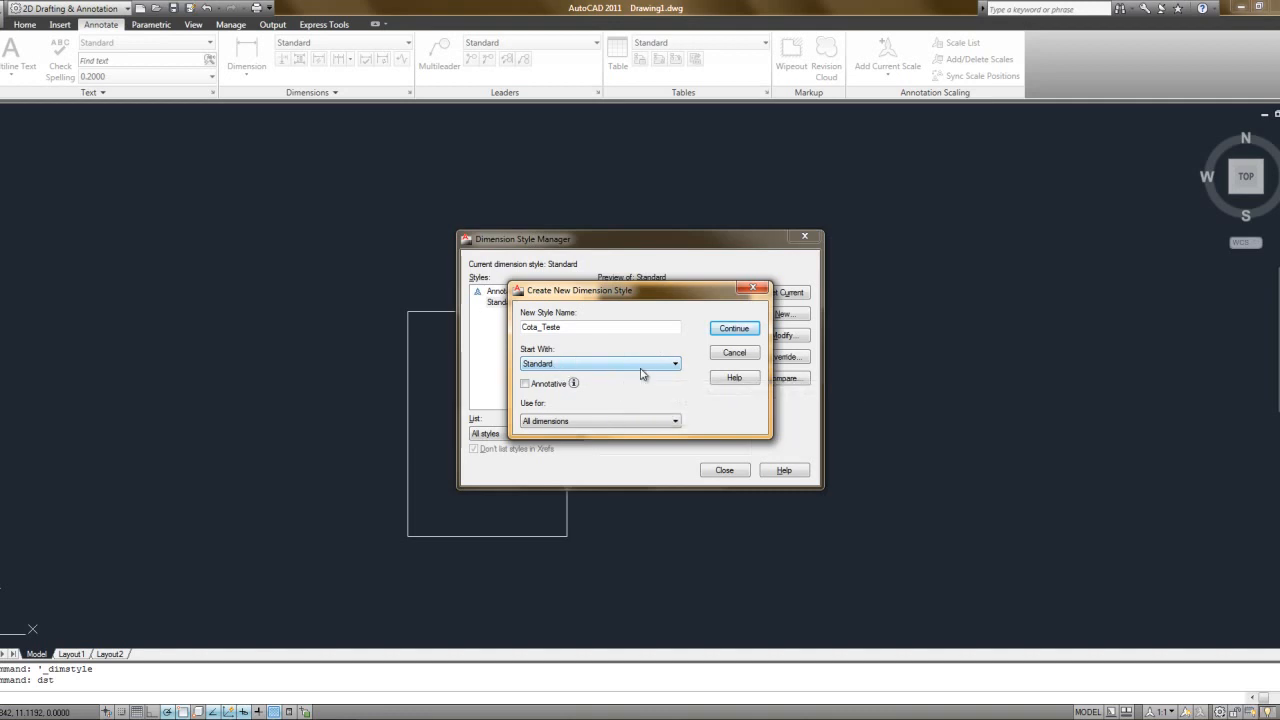
left_click(724, 328)
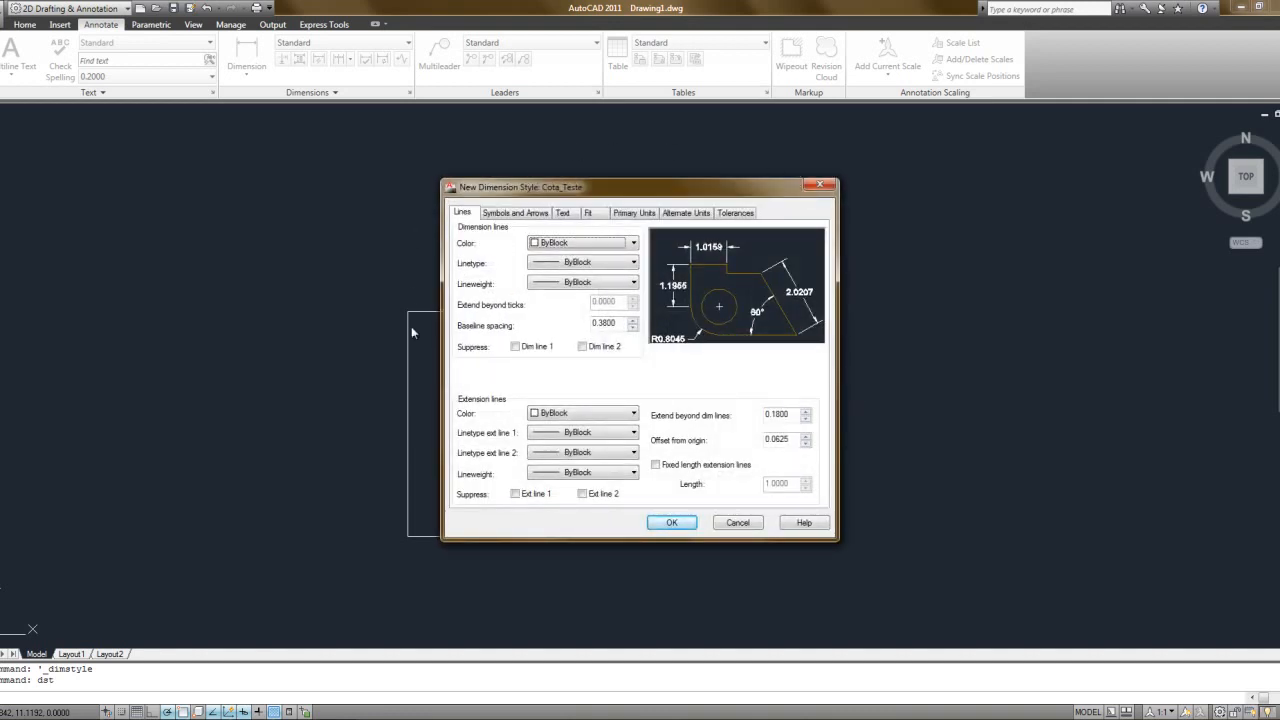
Step: Review the new style's settings for lines, symbols and arrows, text, fit and primary units
left_click(498, 215)
left_click(563, 215)
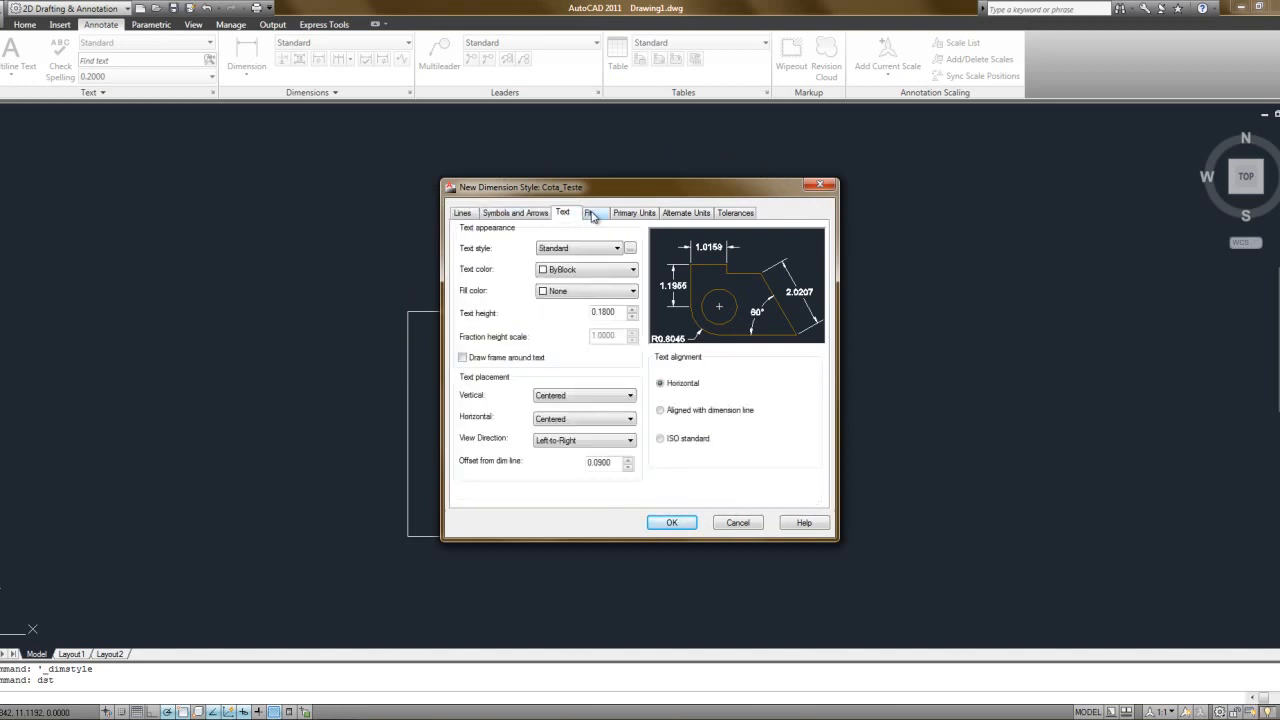
left_click(589, 215)
left_click(628, 215)
left_click(461, 216)
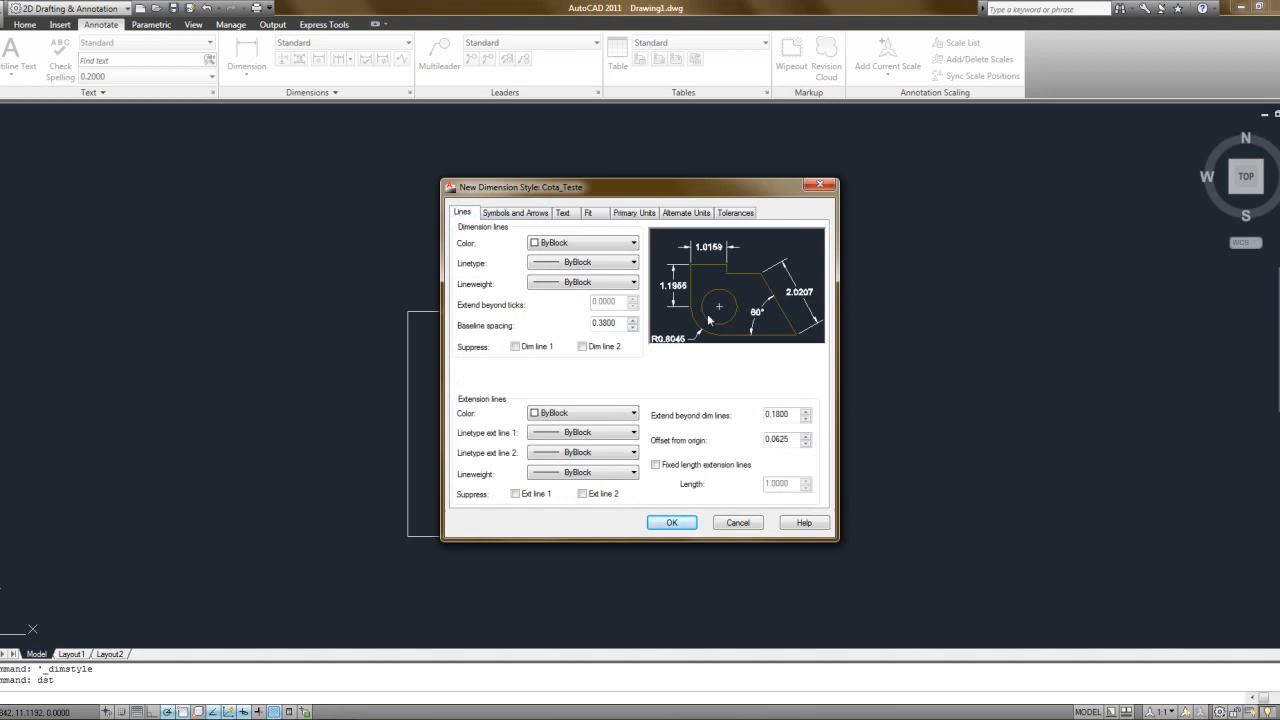
left_click(515, 219)
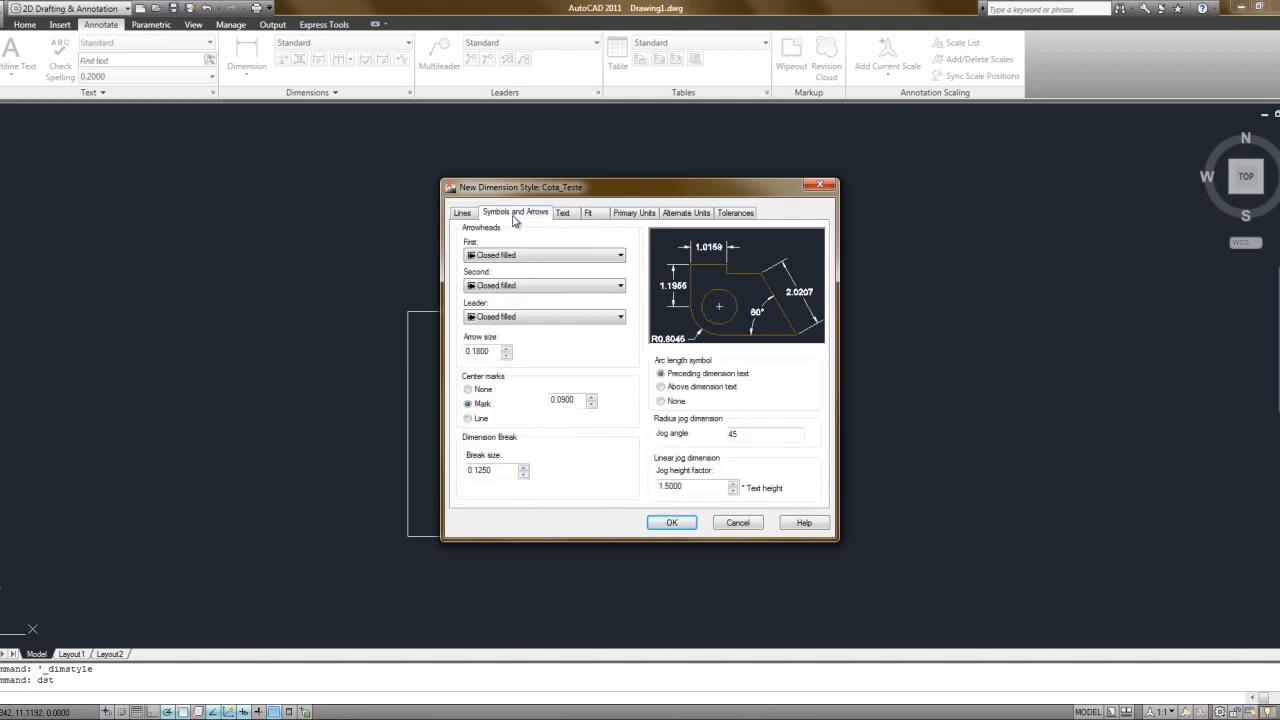
left_click(560, 220)
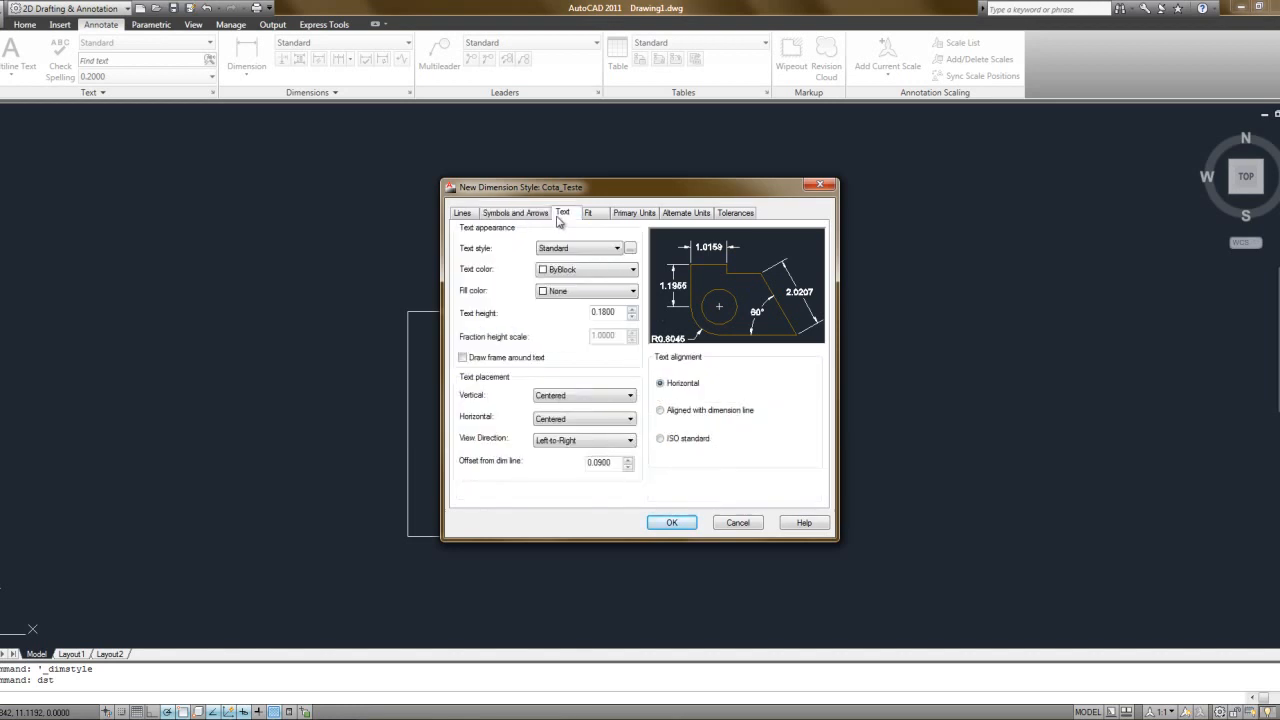
left_click(588, 215)
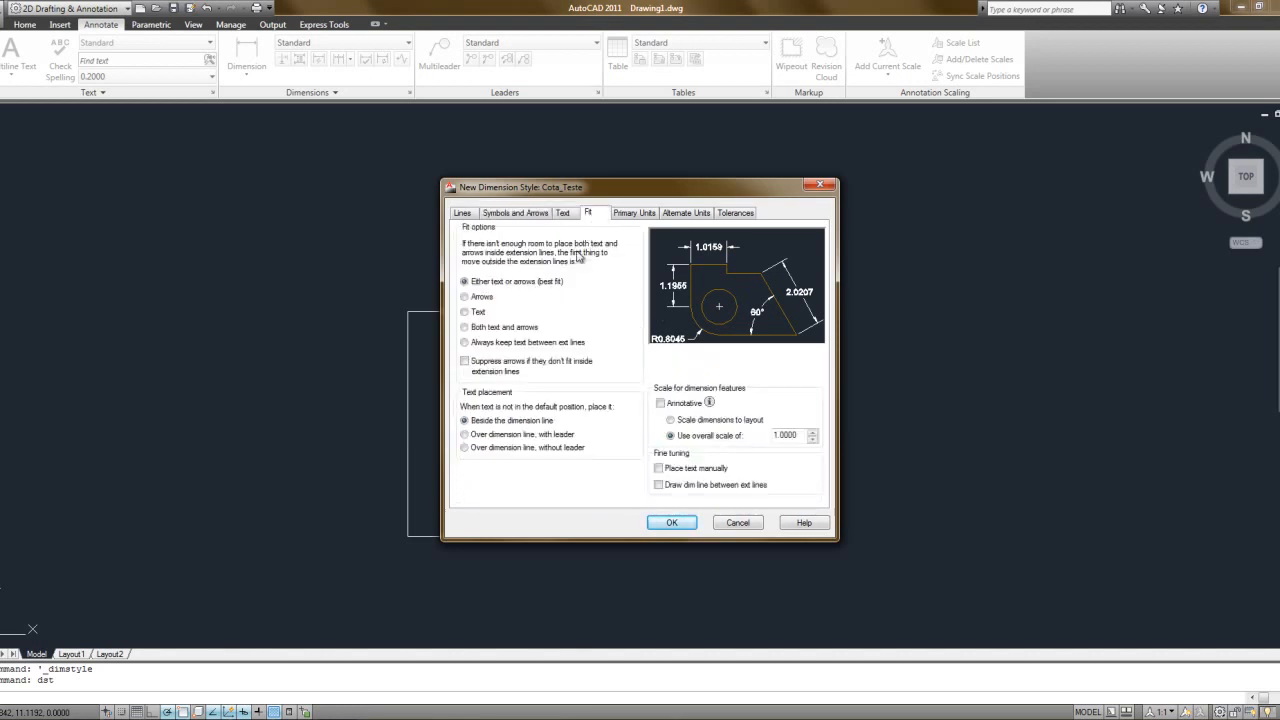
left_click(636, 214)
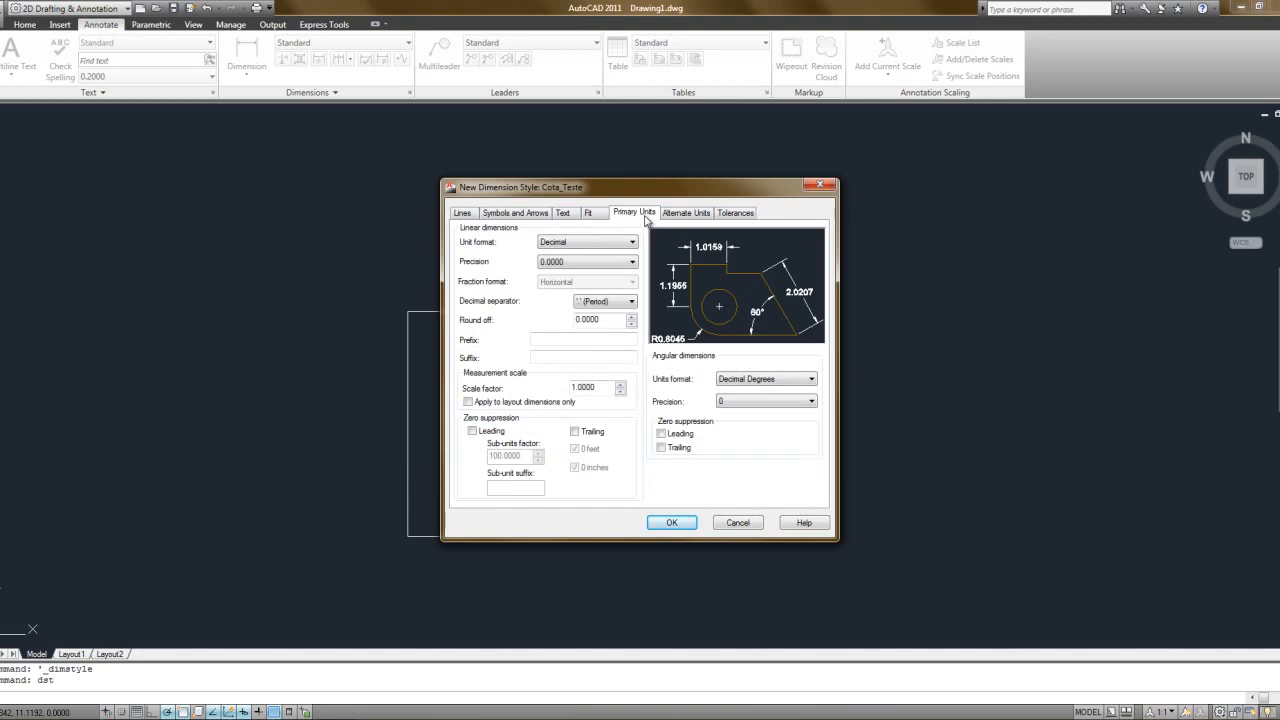
Step: Suppress both extension lines, Ext line 1 and Ext line 2, in the Cota_Teste style
left_click(470, 214)
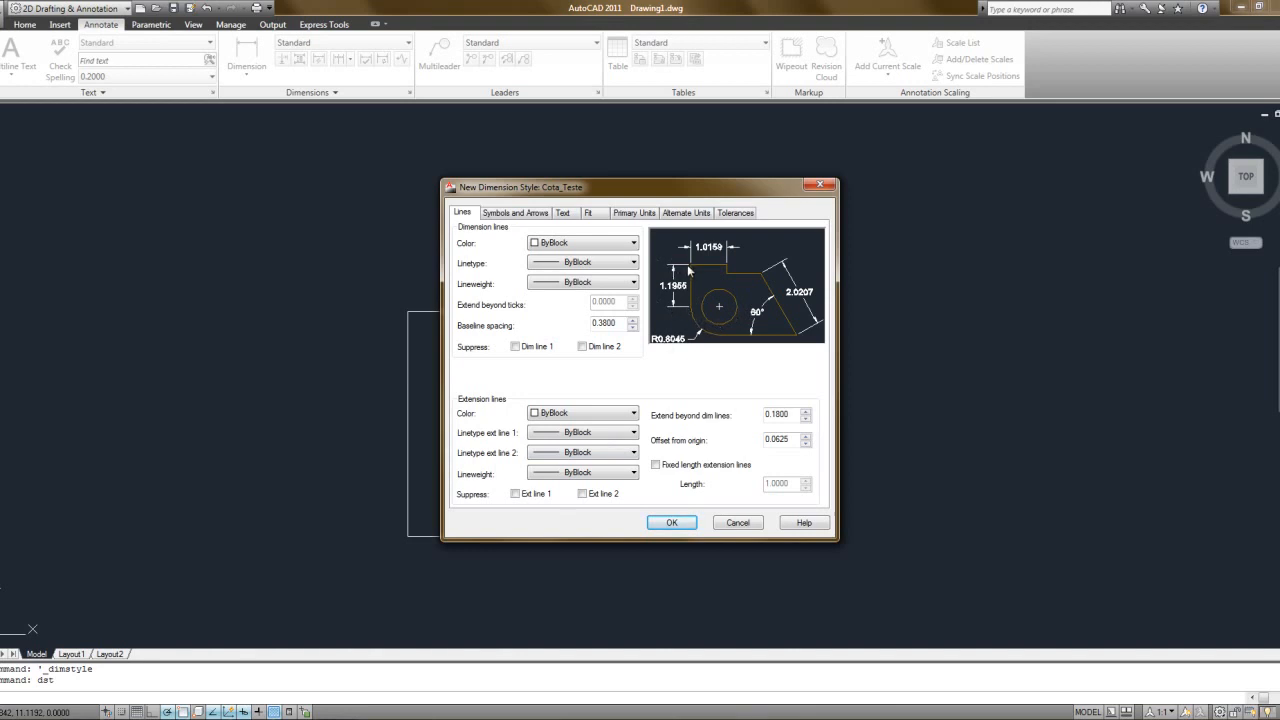
left_click(516, 496)
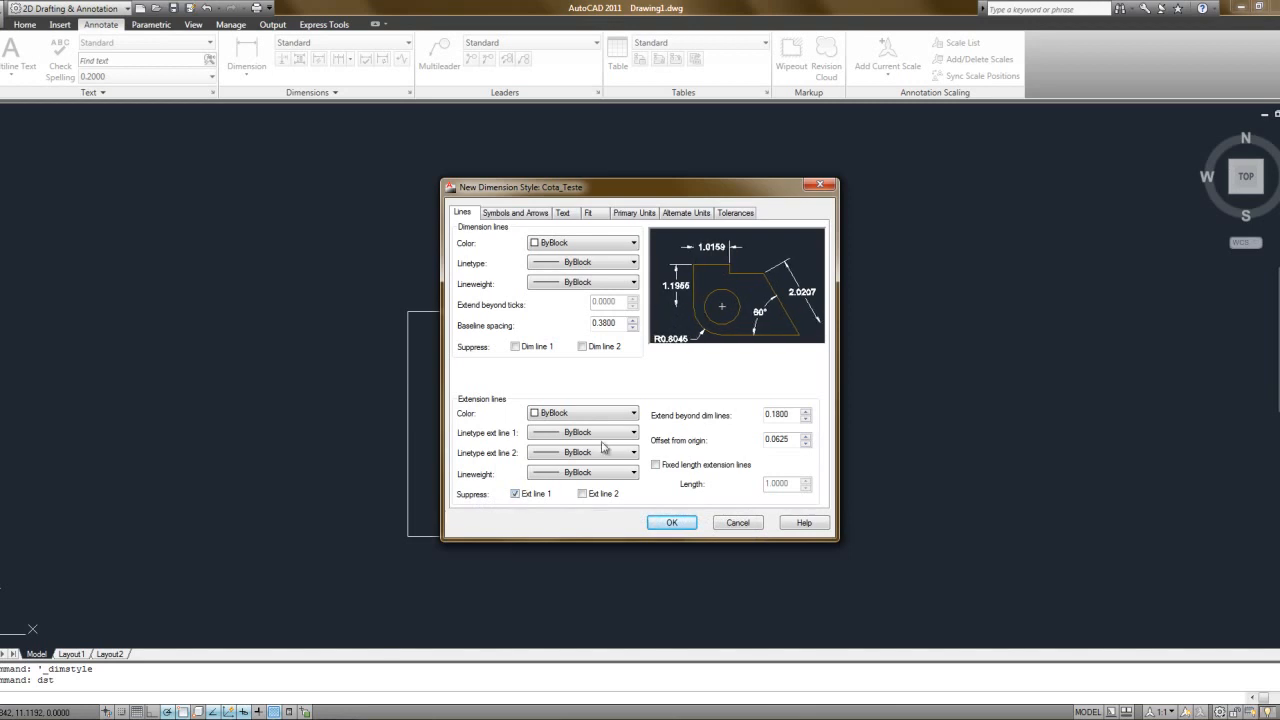
left_click(582, 494)
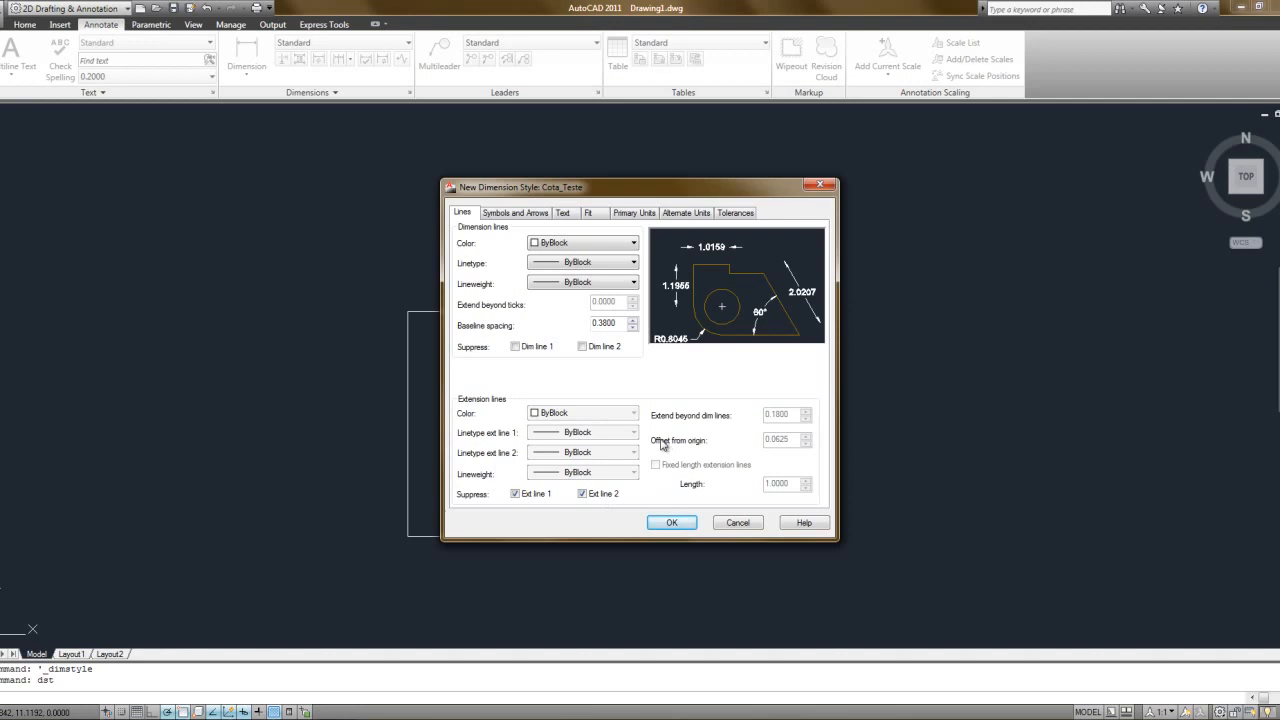
Step: Set the first and second arrowheads to Architectural tick and the arrow size to 0.1
left_click(517, 216)
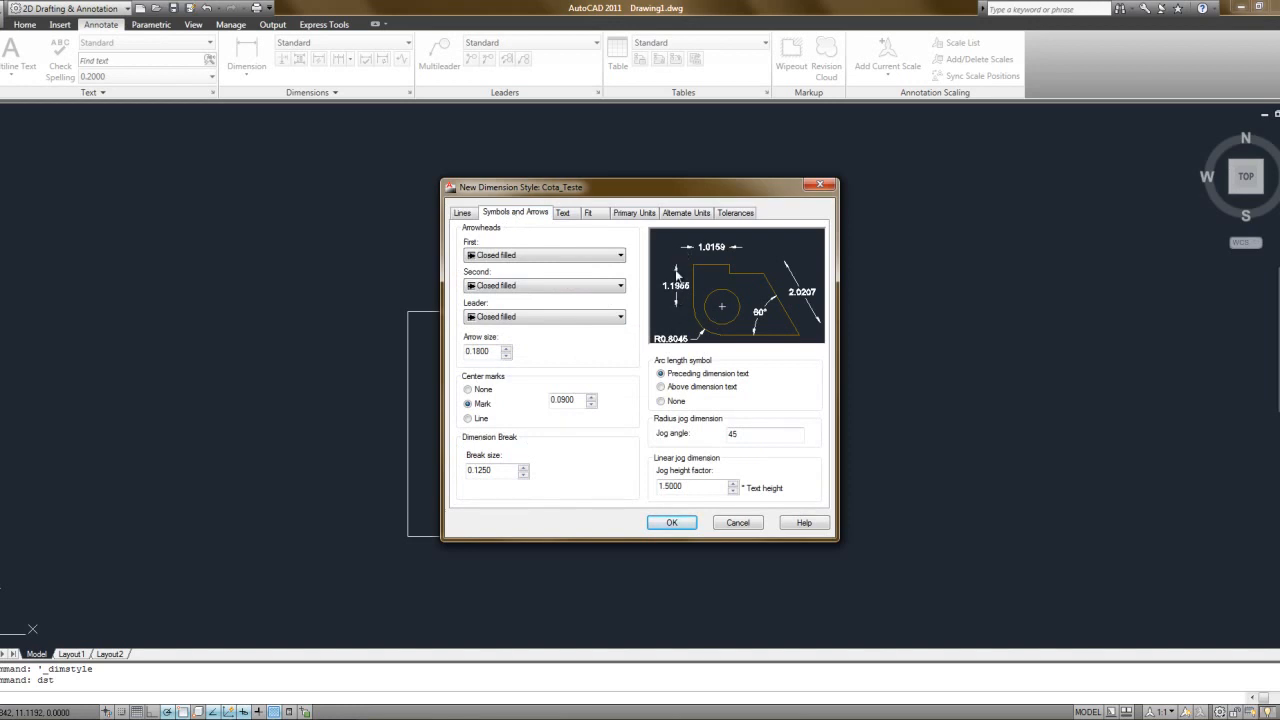
left_click(483, 256)
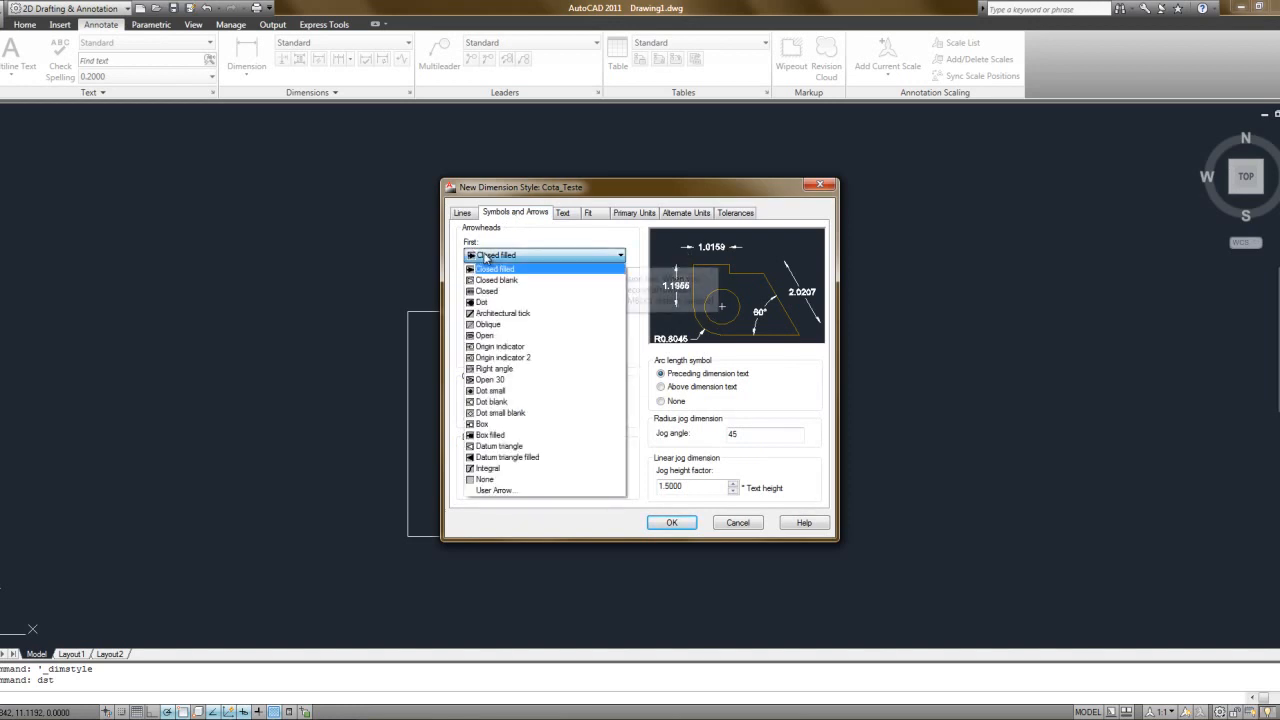
left_click(495, 314)
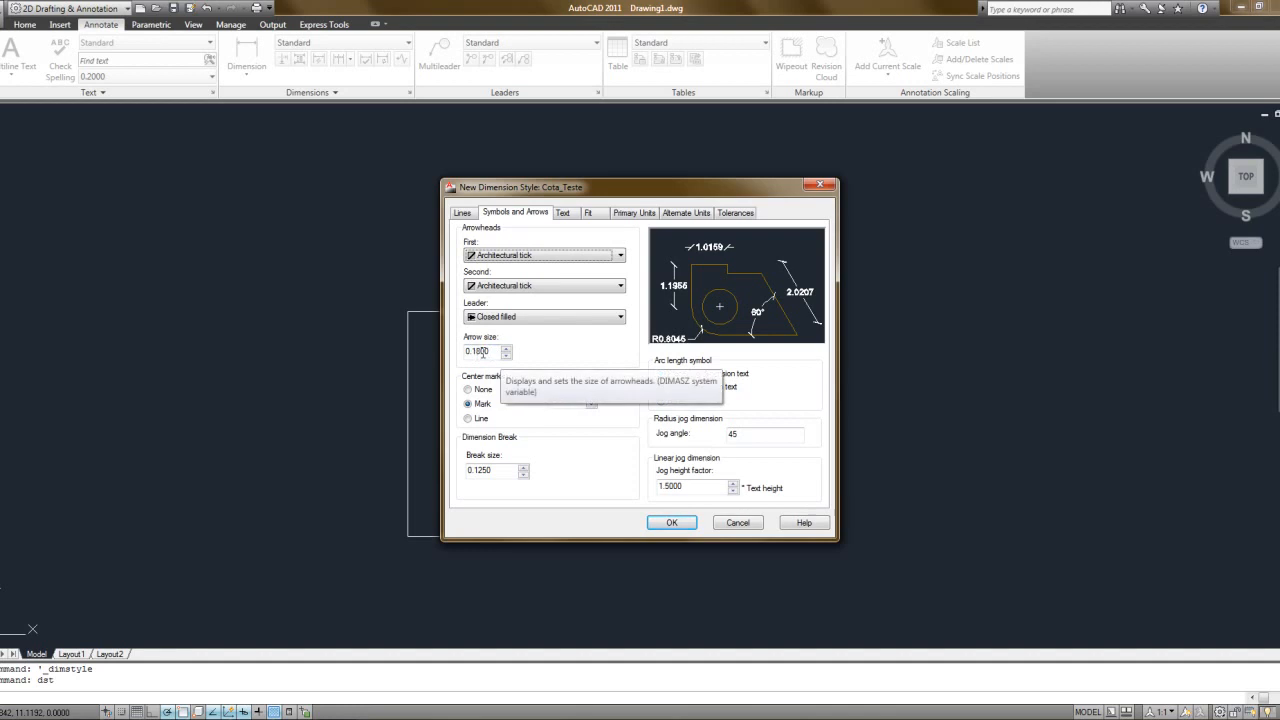
left_click_drag(477, 352, 575, 360)
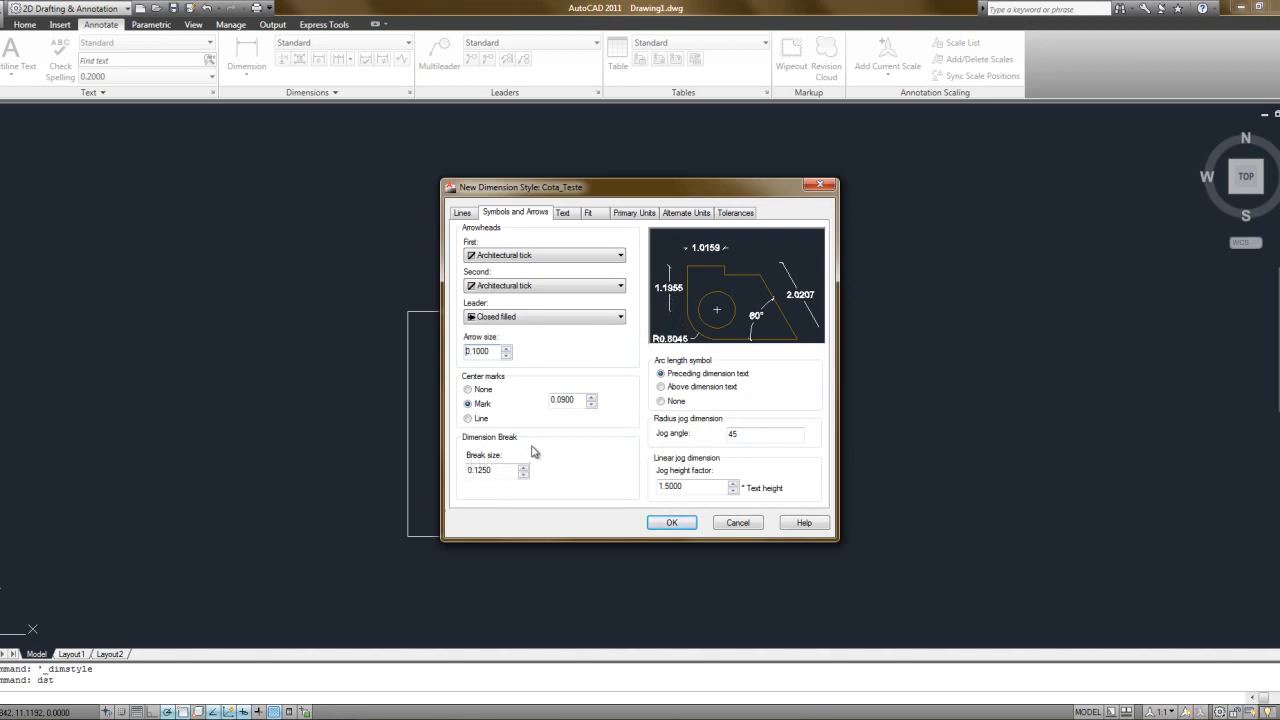
Step: Keep Standard as the dimension text style and set the text color to ByLayer
left_click(564, 213)
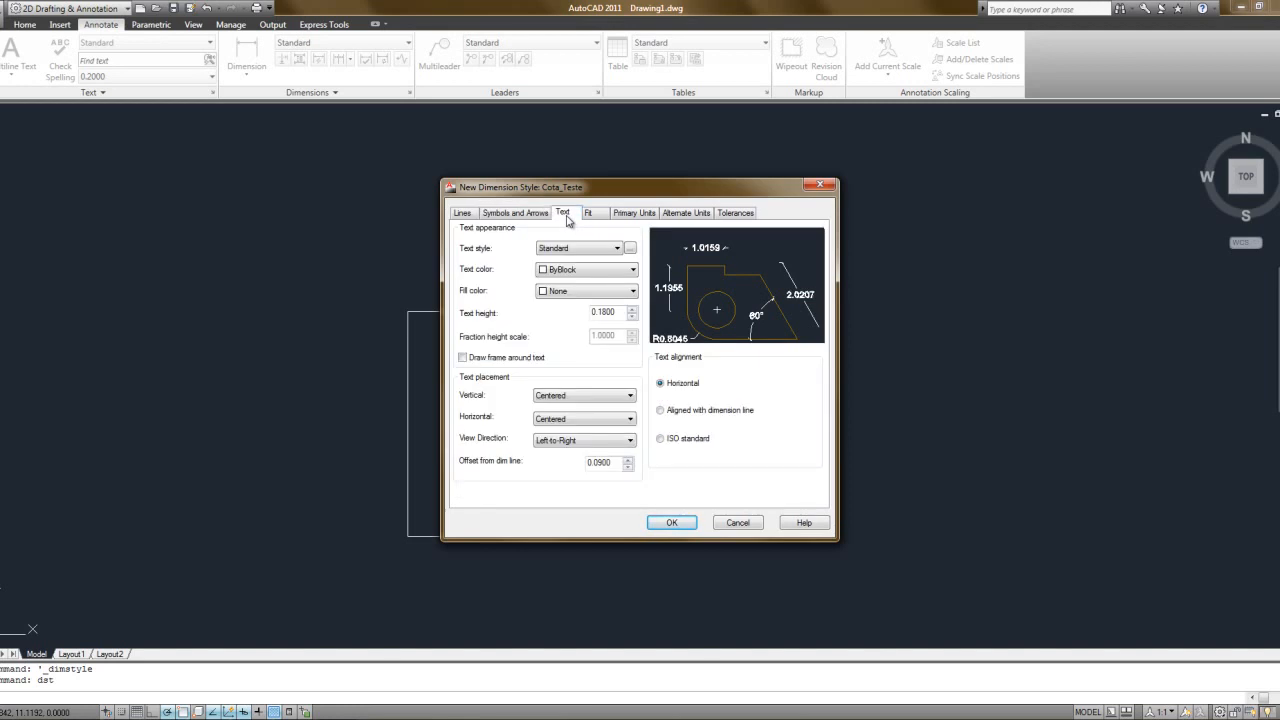
left_click(613, 252)
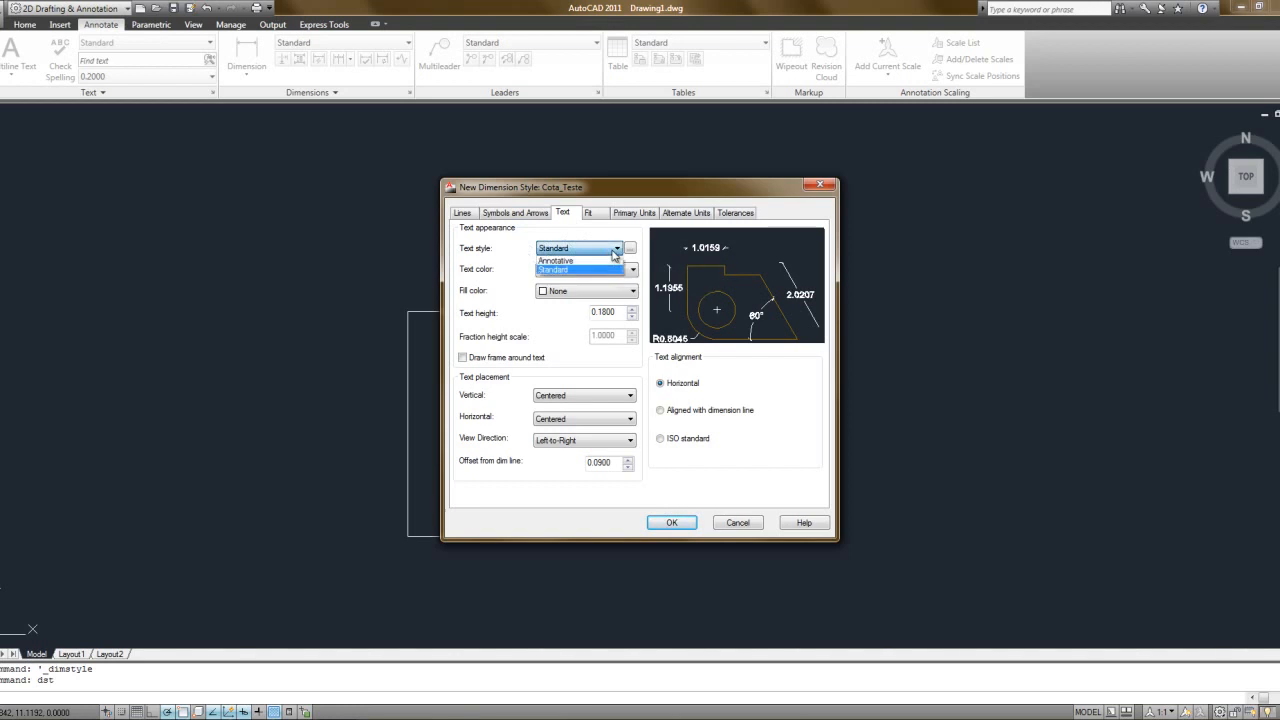
left_click(582, 270)
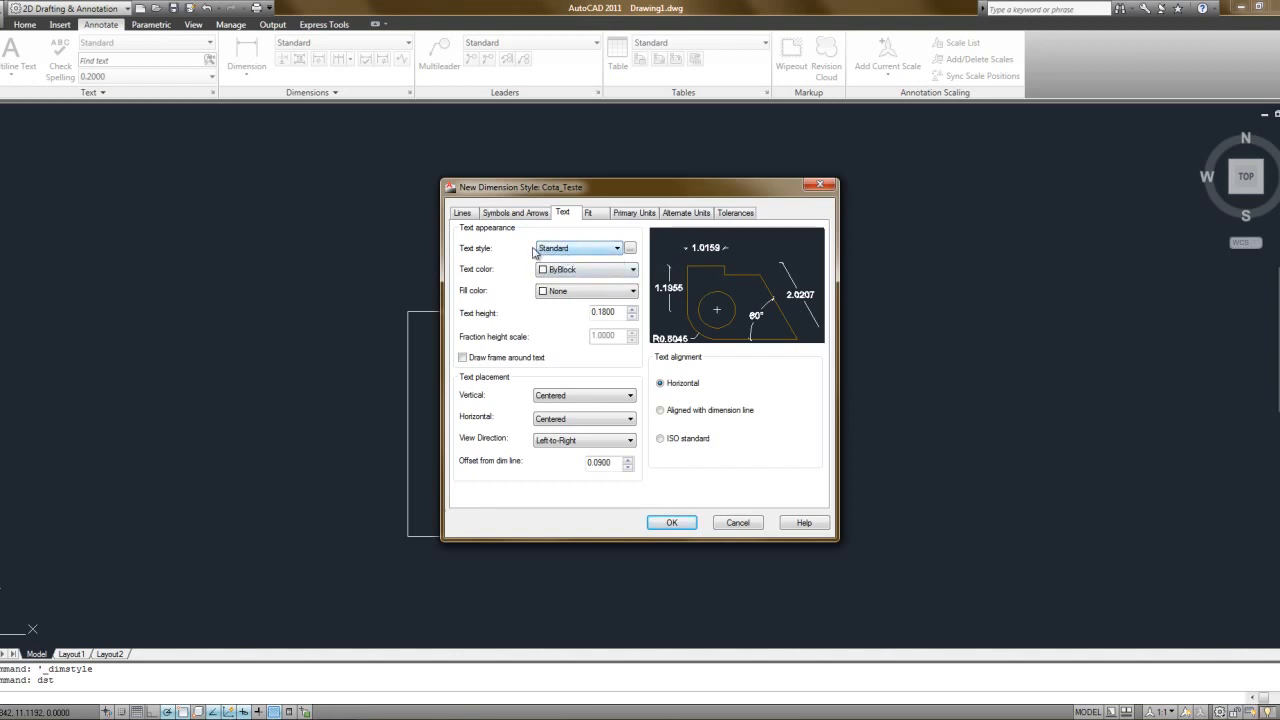
left_click(590, 251)
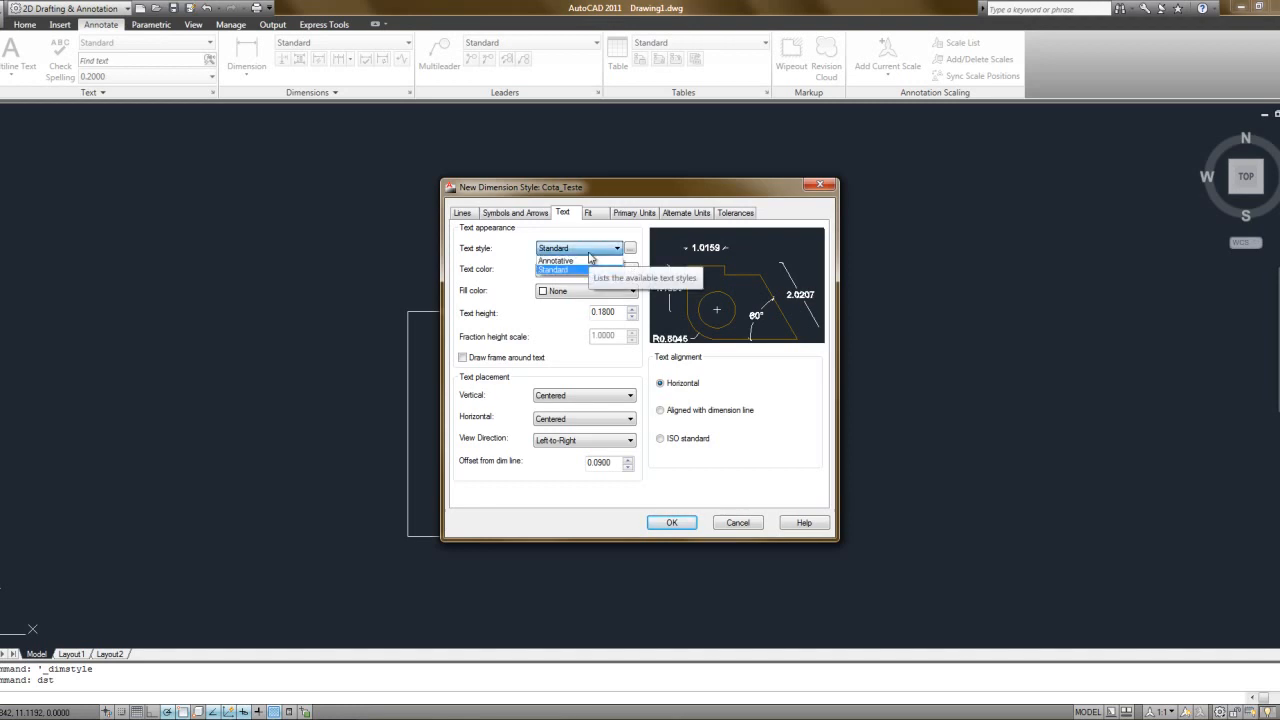
left_click(590, 250)
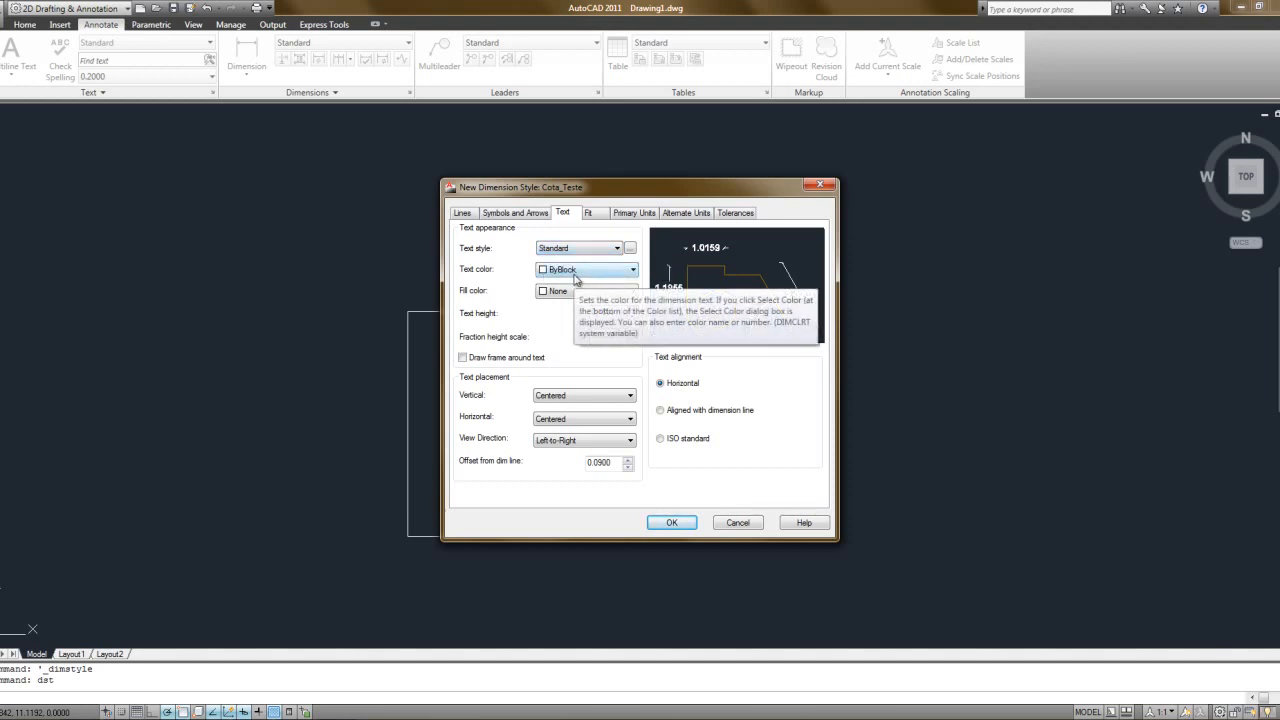
left_click(558, 272)
left_click(571, 290)
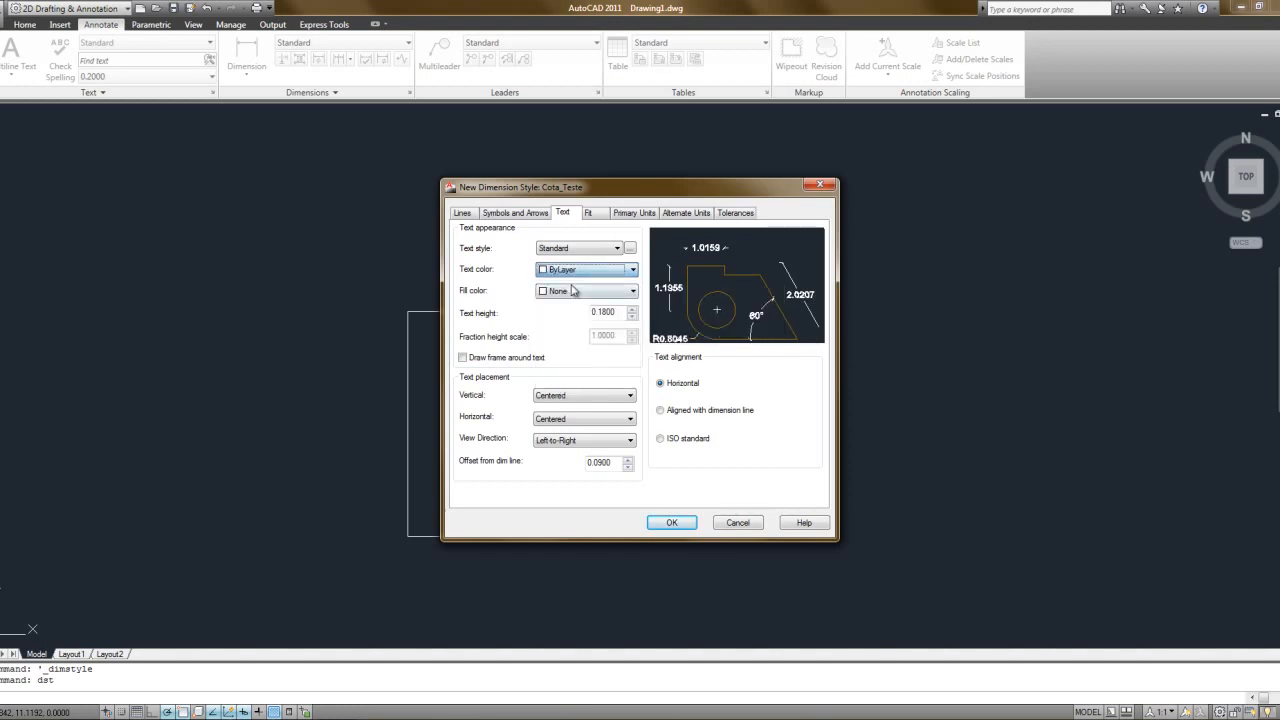
Step: Set the dimension text color to Yellow and the text height to 0.18
left_click(595, 271)
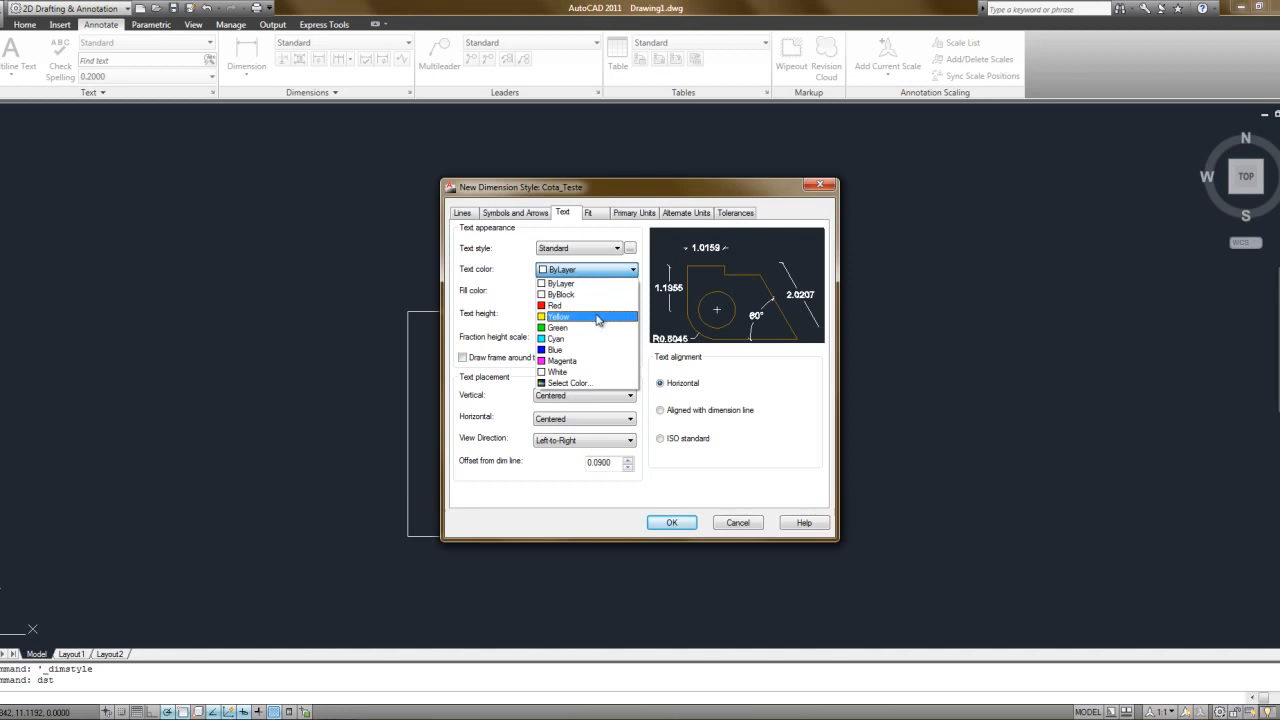
left_click(597, 317)
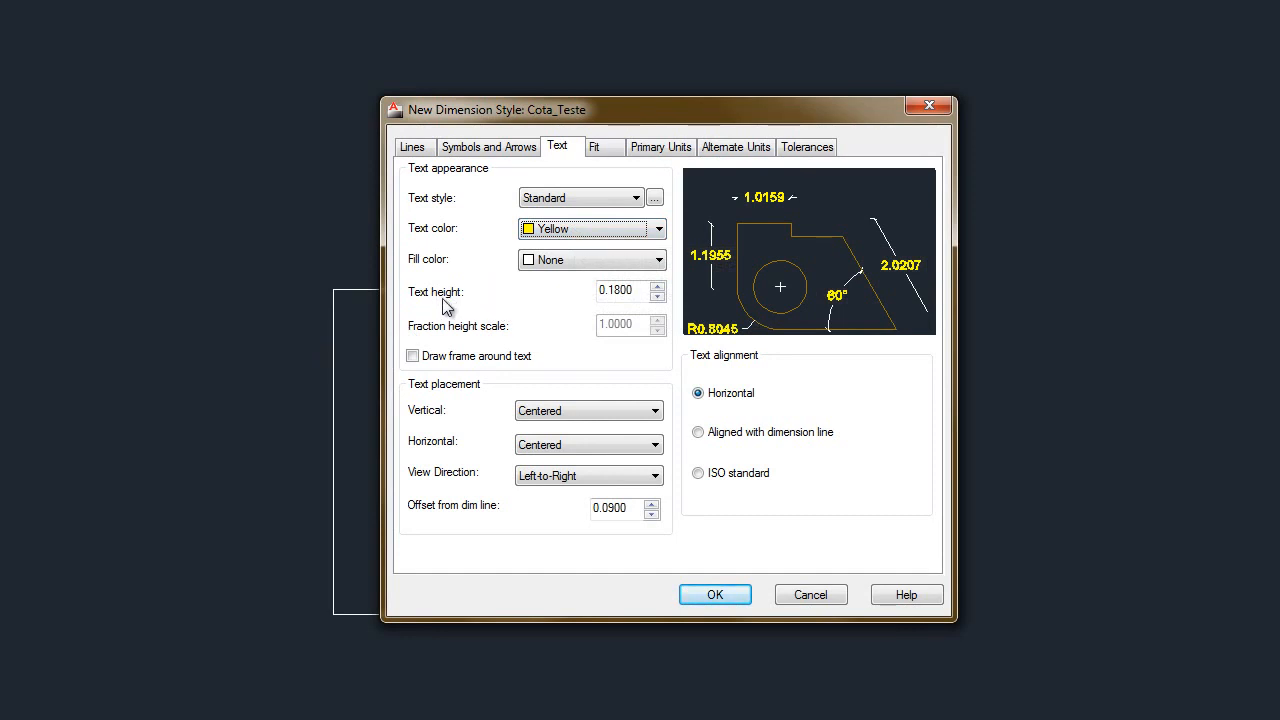
left_click_drag(613, 291, 718, 290)
left_click(621, 290)
key("shift+End")
key("Delete")
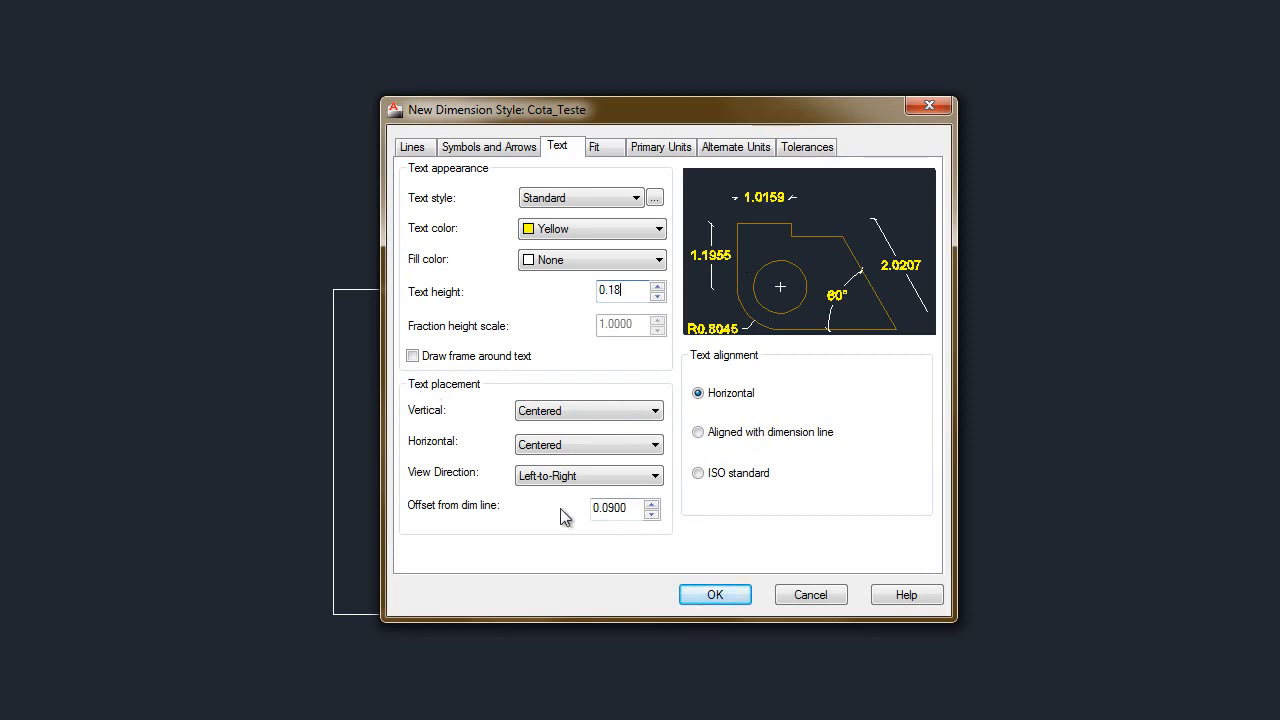
Step: Try the Above vertical text placement and return it to Centered
left_click(562, 410)
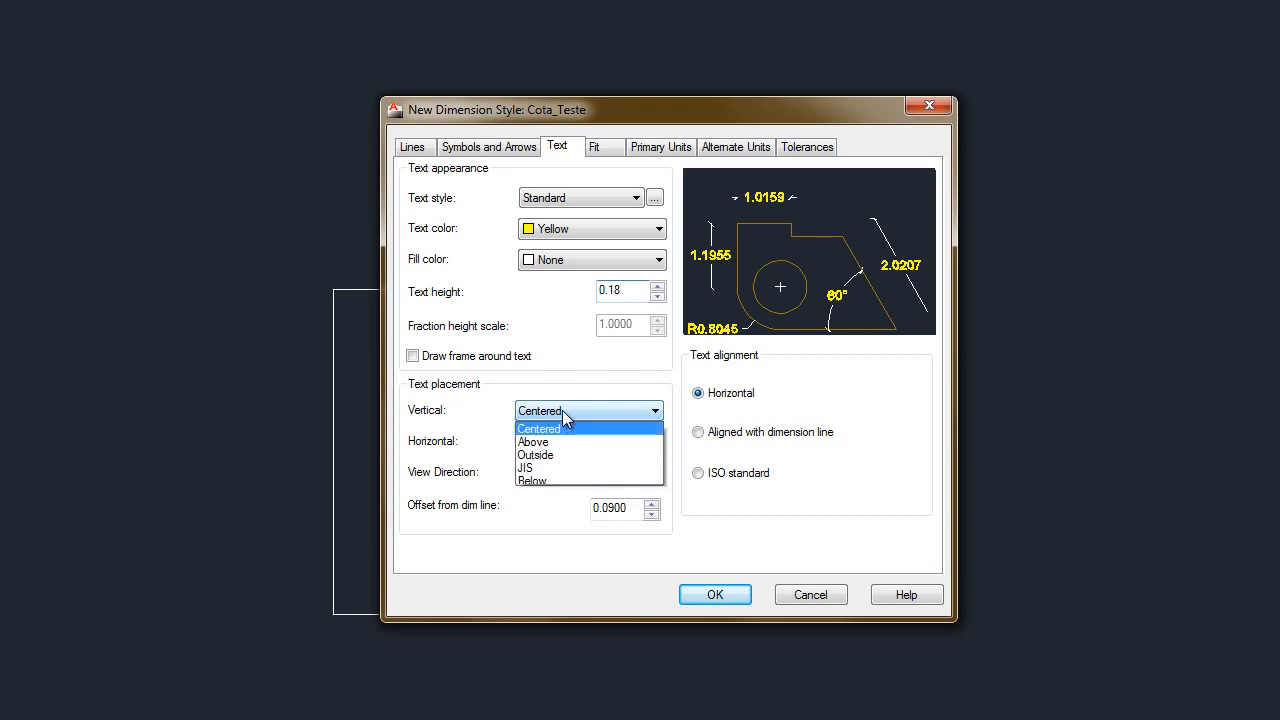
left_click(564, 440)
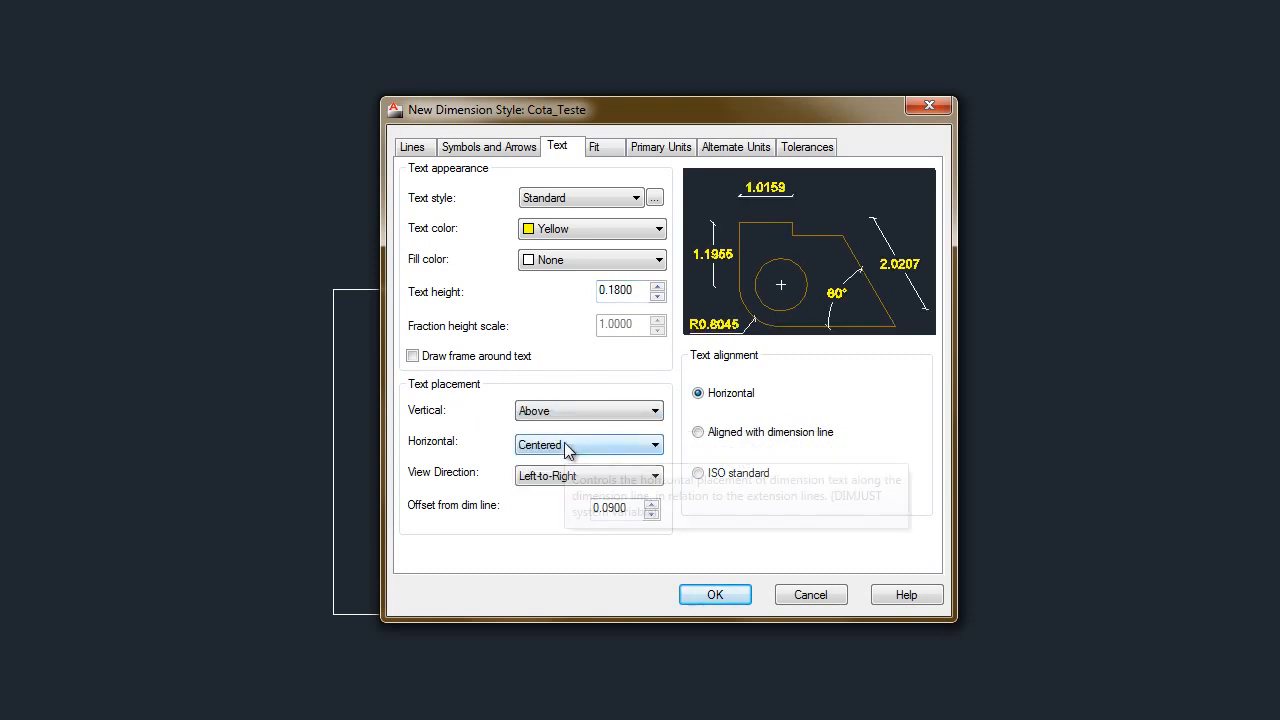
left_click(565, 410)
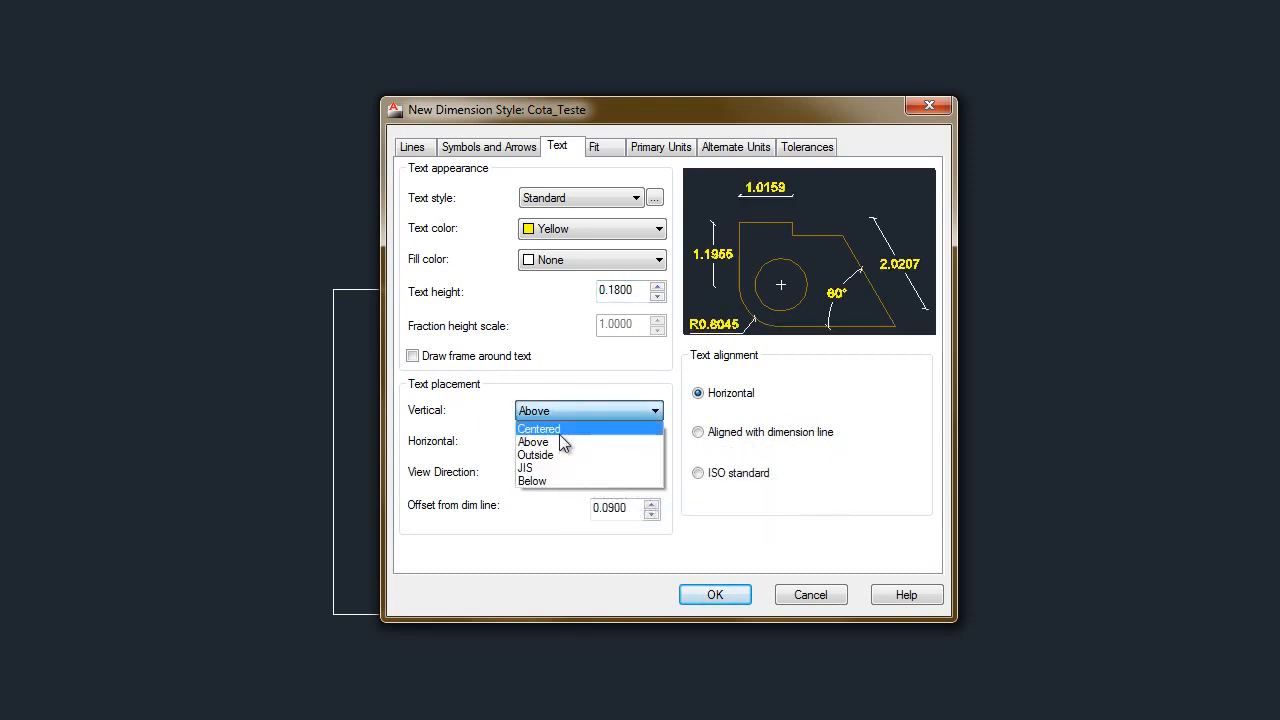
left_click(559, 432)
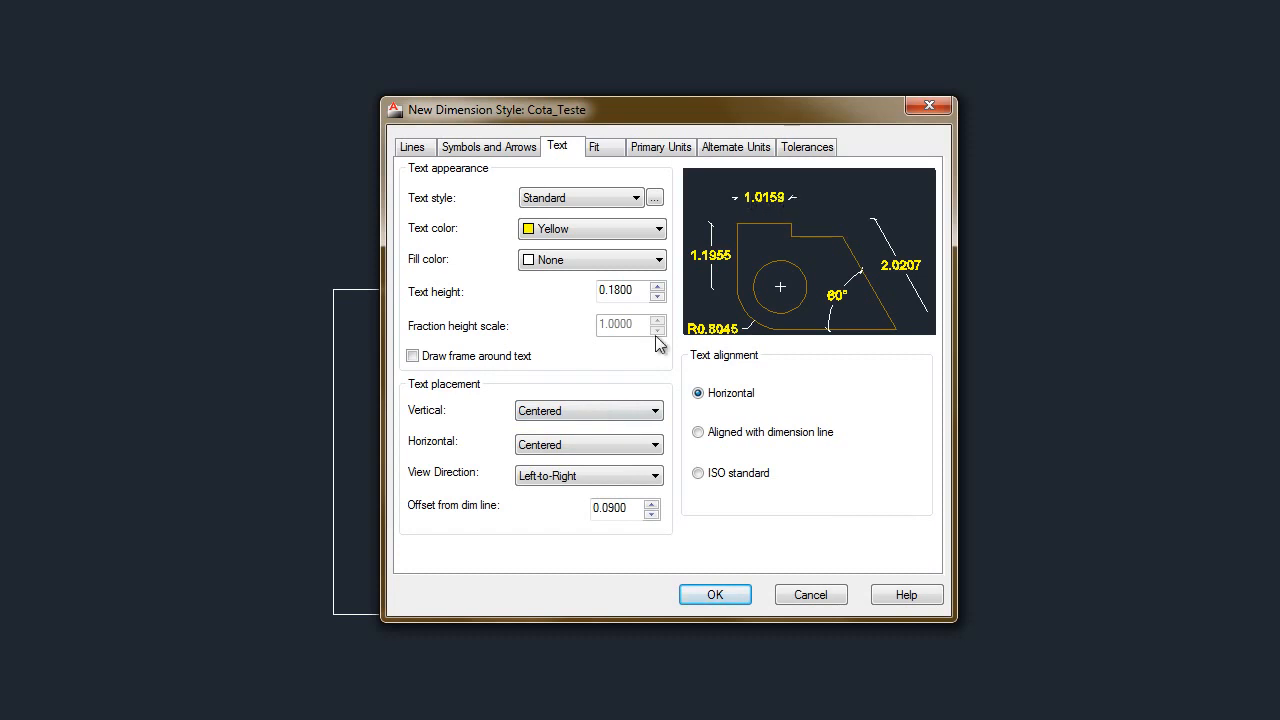
Step: Set the vertical text placement to Above and the text alignment to Aligned with dimension line
left_click(590, 408)
left_click(569, 443)
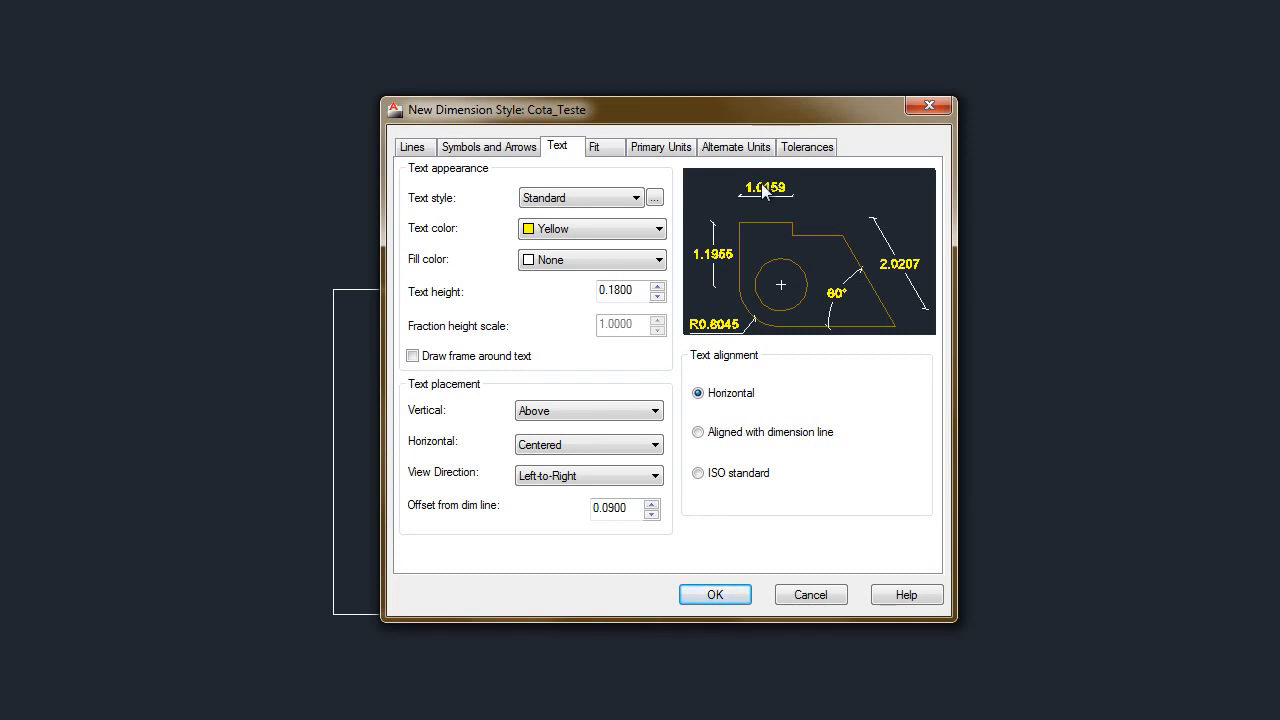
left_click(603, 508)
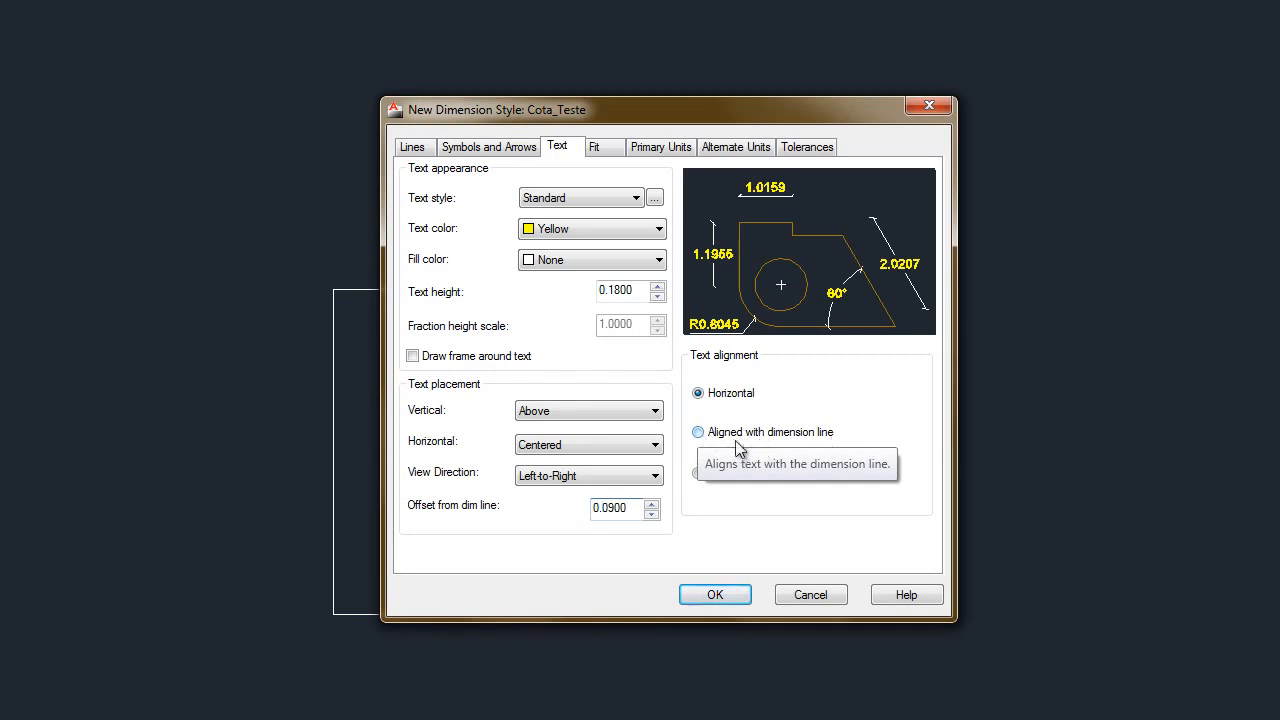
left_click(697, 434)
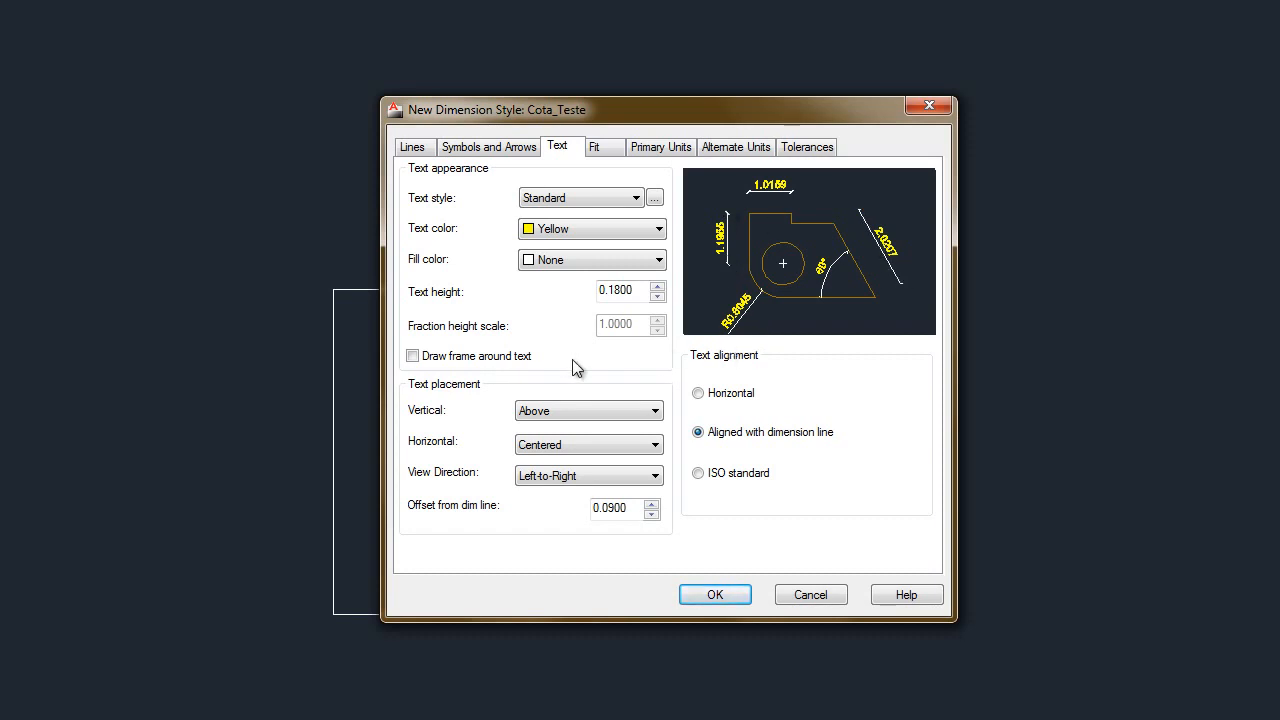
Step: Set the fit to always keep text between ext lines and place displaced text over the dimension line, without leader
left_click(596, 148)
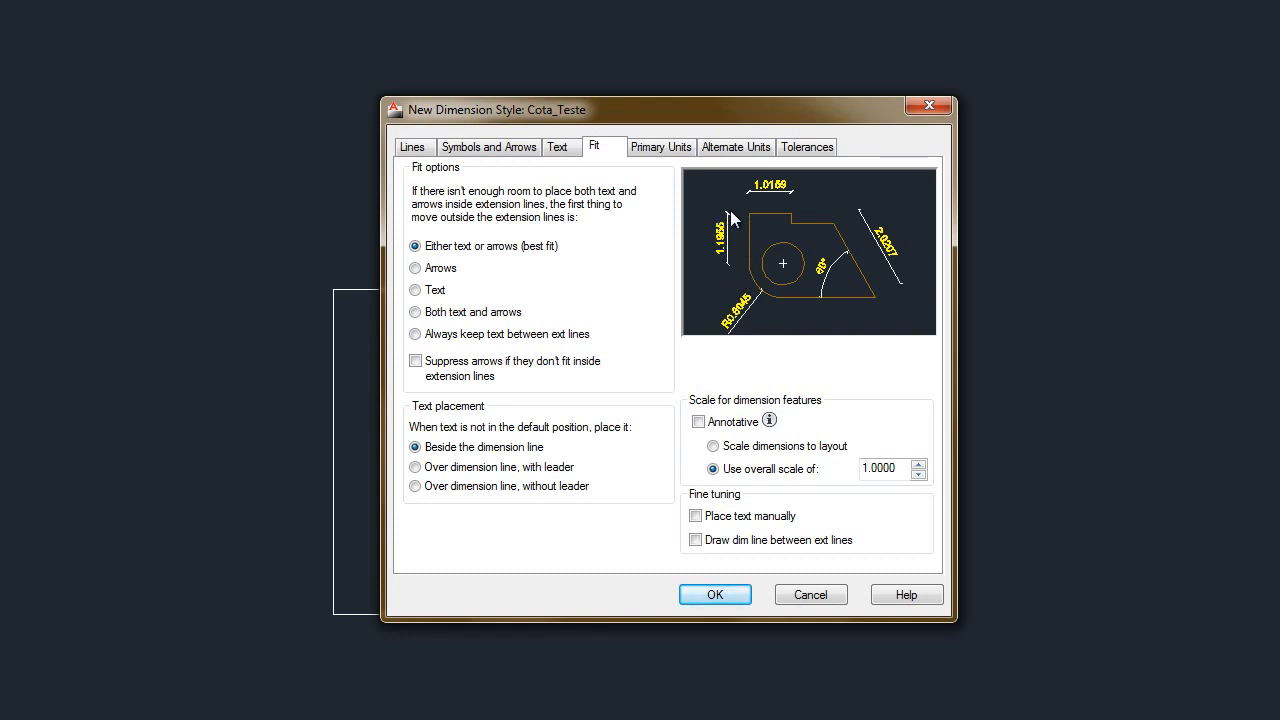
left_click(418, 335)
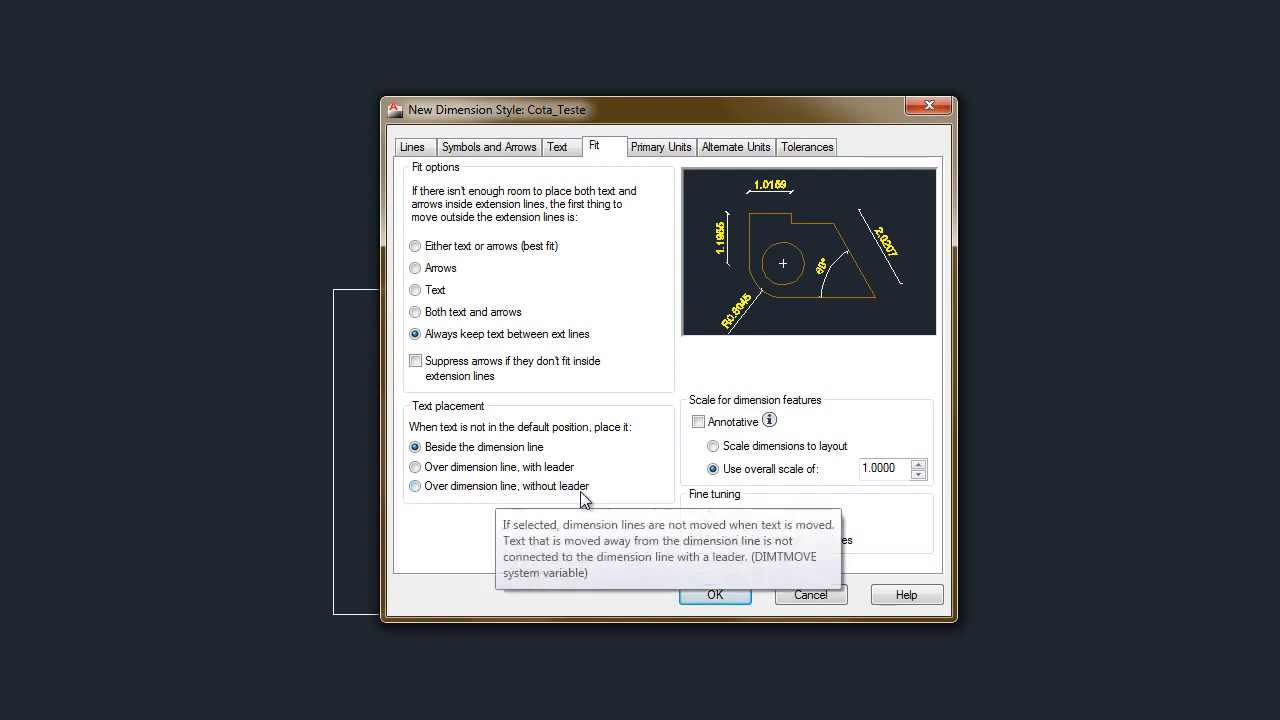
left_click(420, 487)
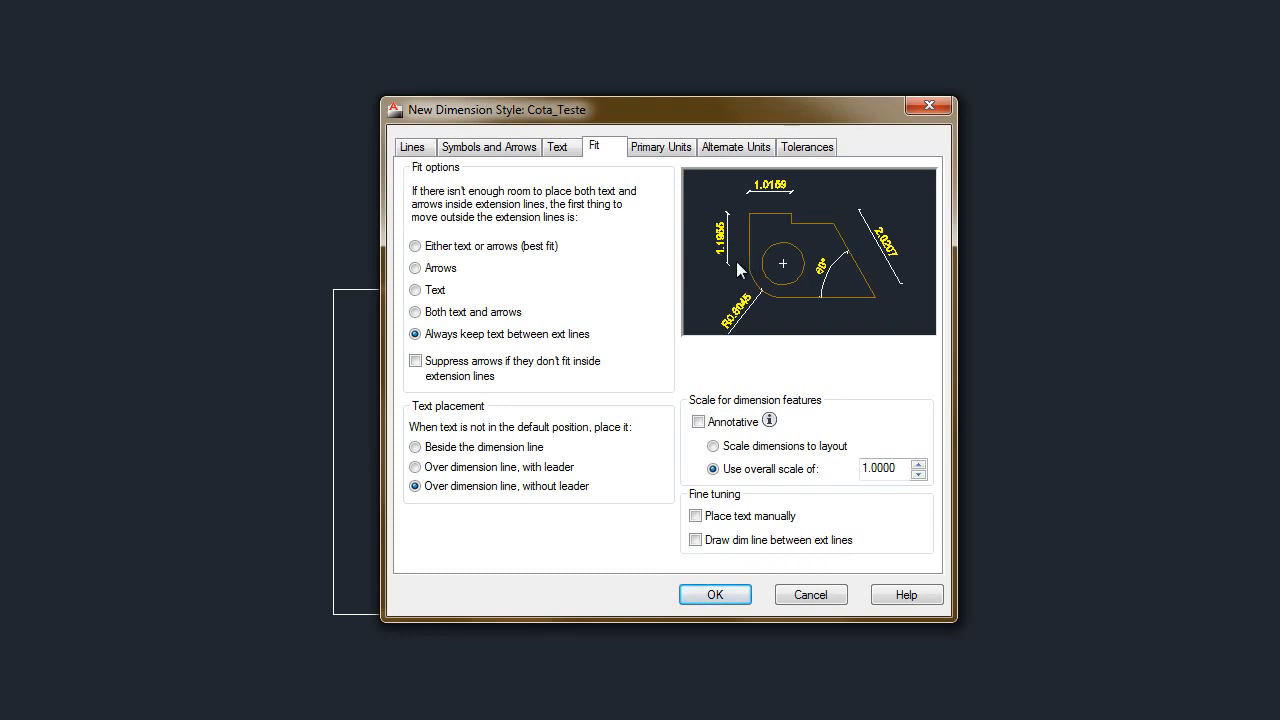
Step: Enable the fine-tuning option that draws the dim line between ext lines
left_click(695, 540)
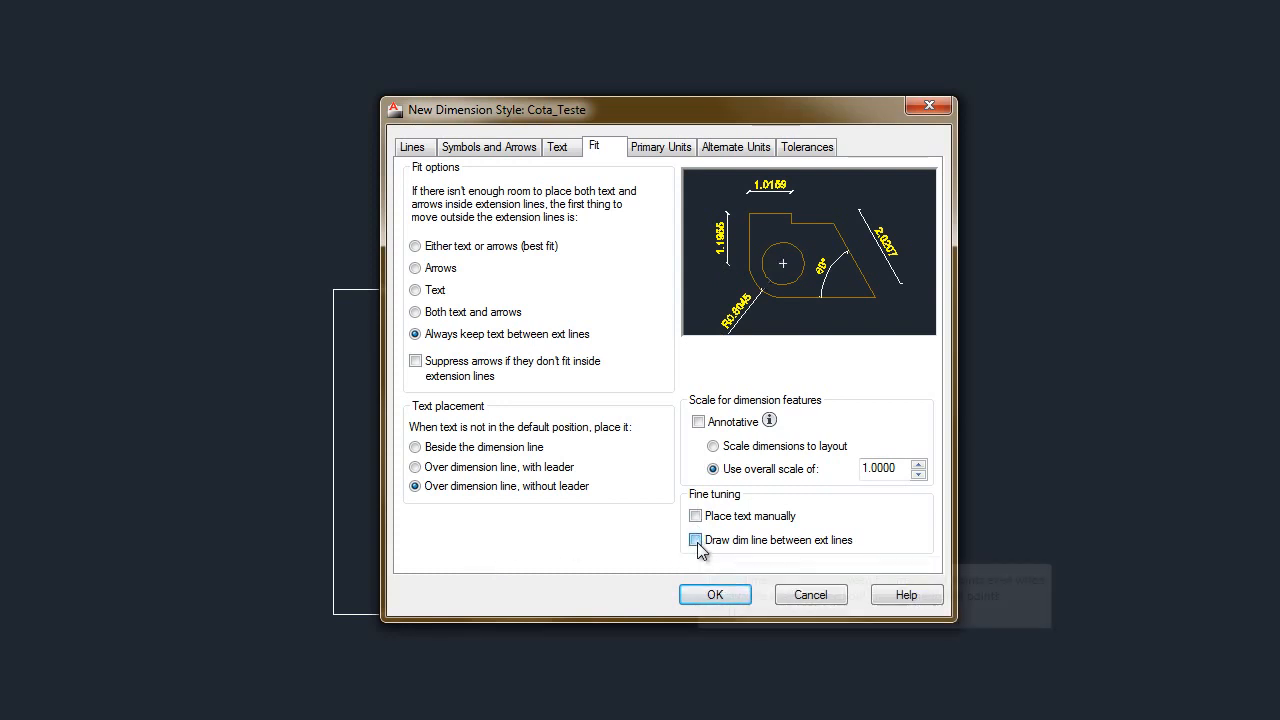
left_click(695, 540)
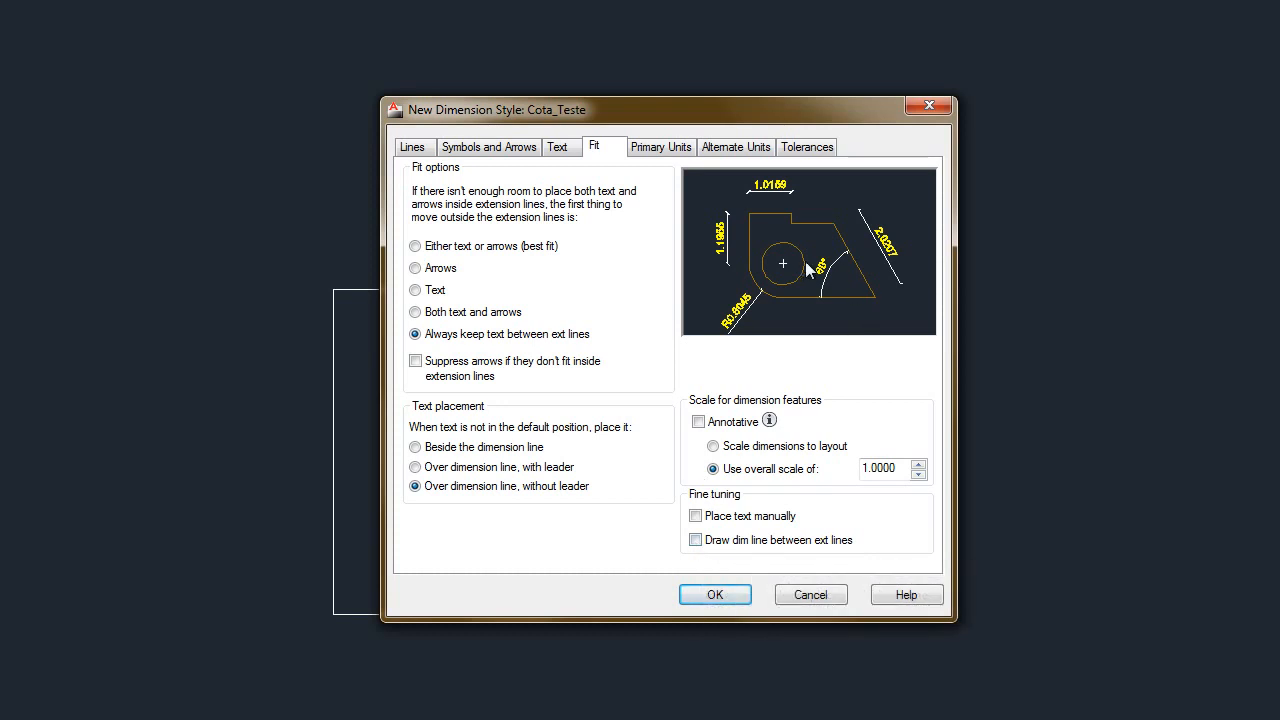
left_click(703, 542)
Step: Set the linear dimension precision to 0.00 in the primary units
left_click(673, 150)
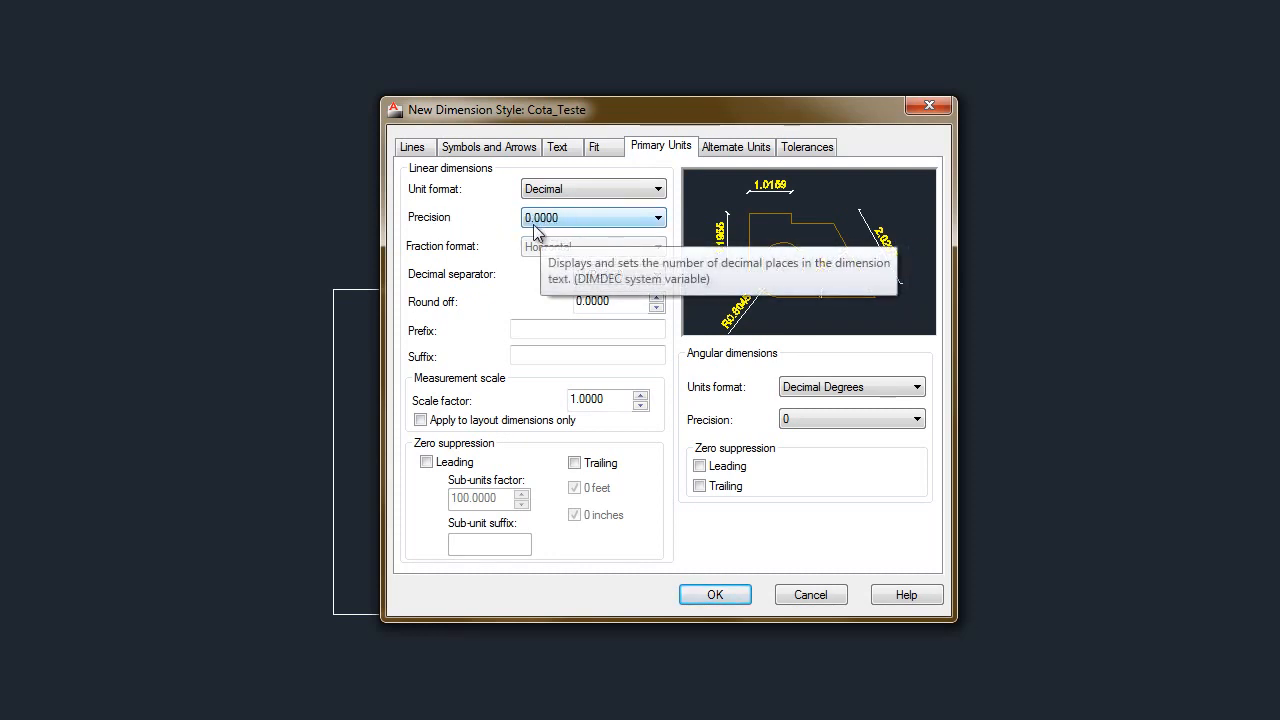
left_click(589, 219)
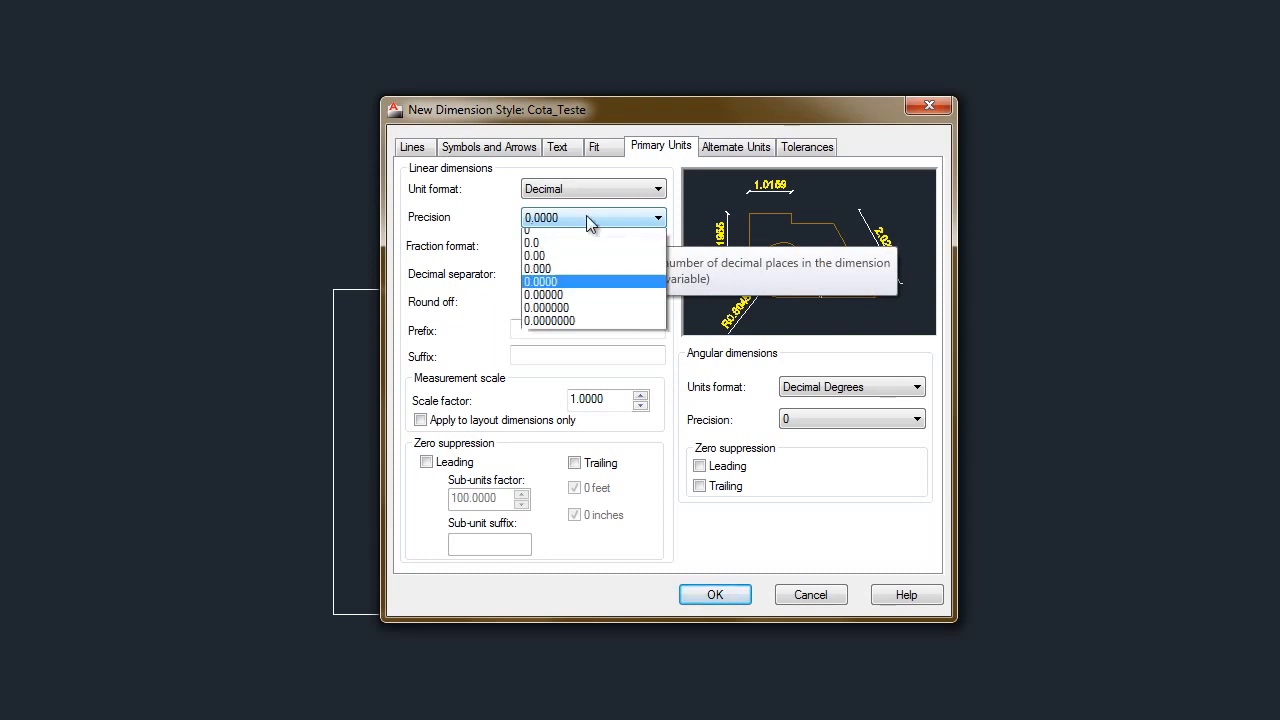
left_click(558, 261)
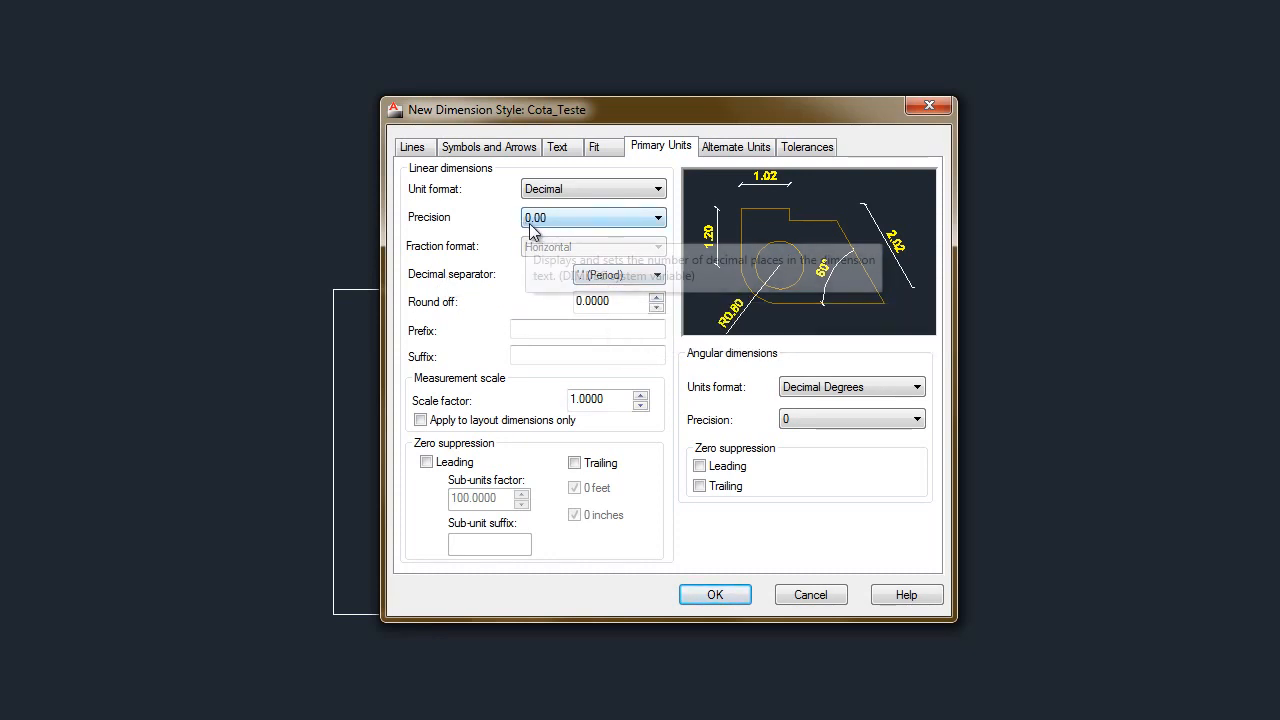
Step: Try Comma and Space as the decimal separator and return it to Period
left_click(650, 276)
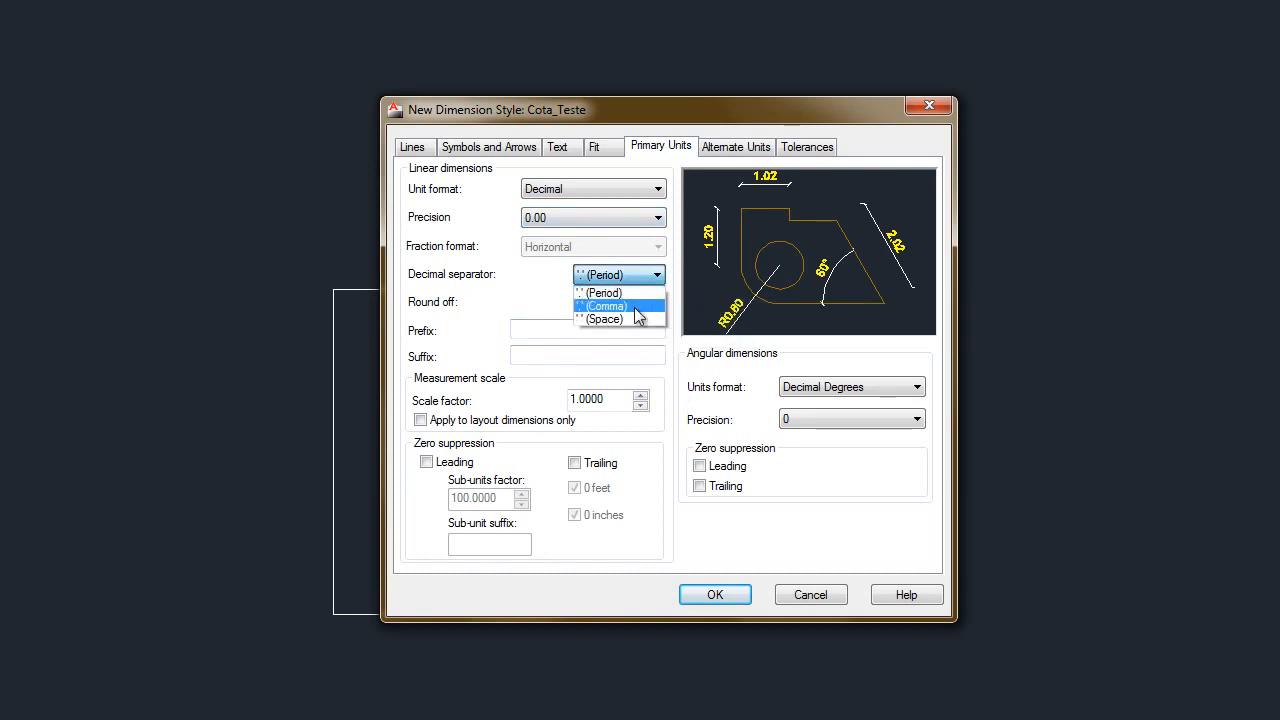
left_click(640, 307)
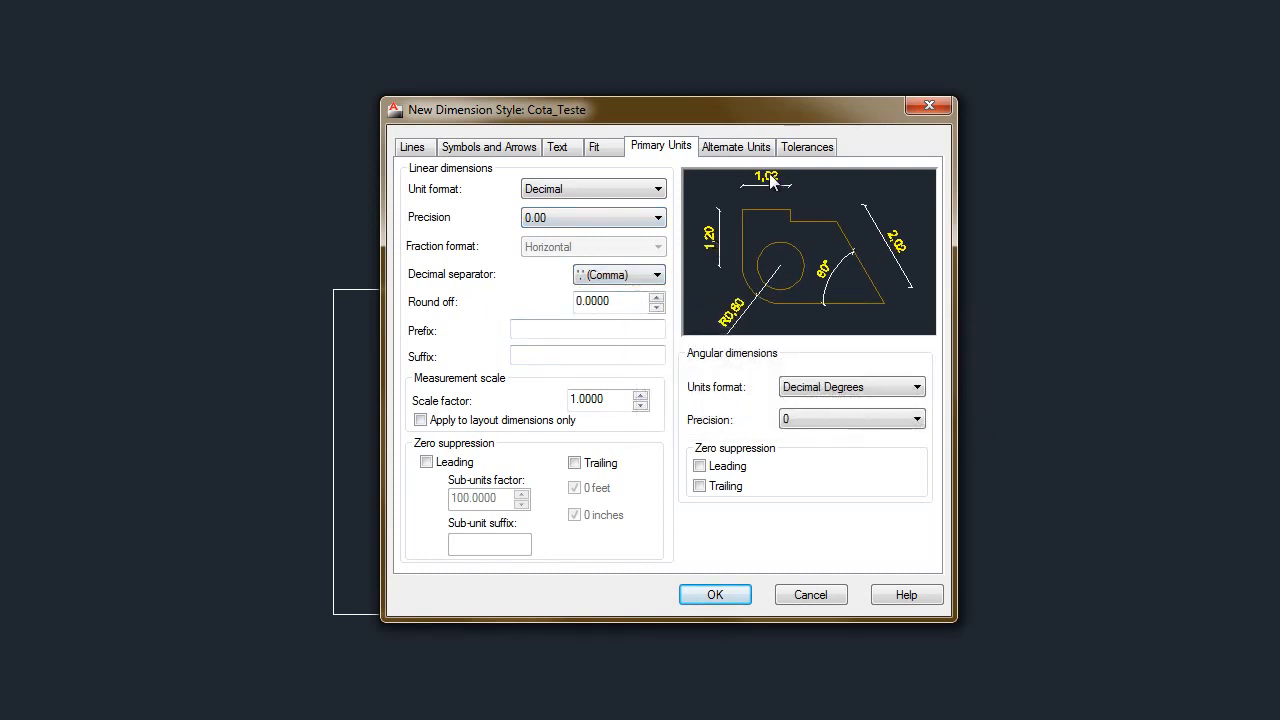
left_click(637, 279)
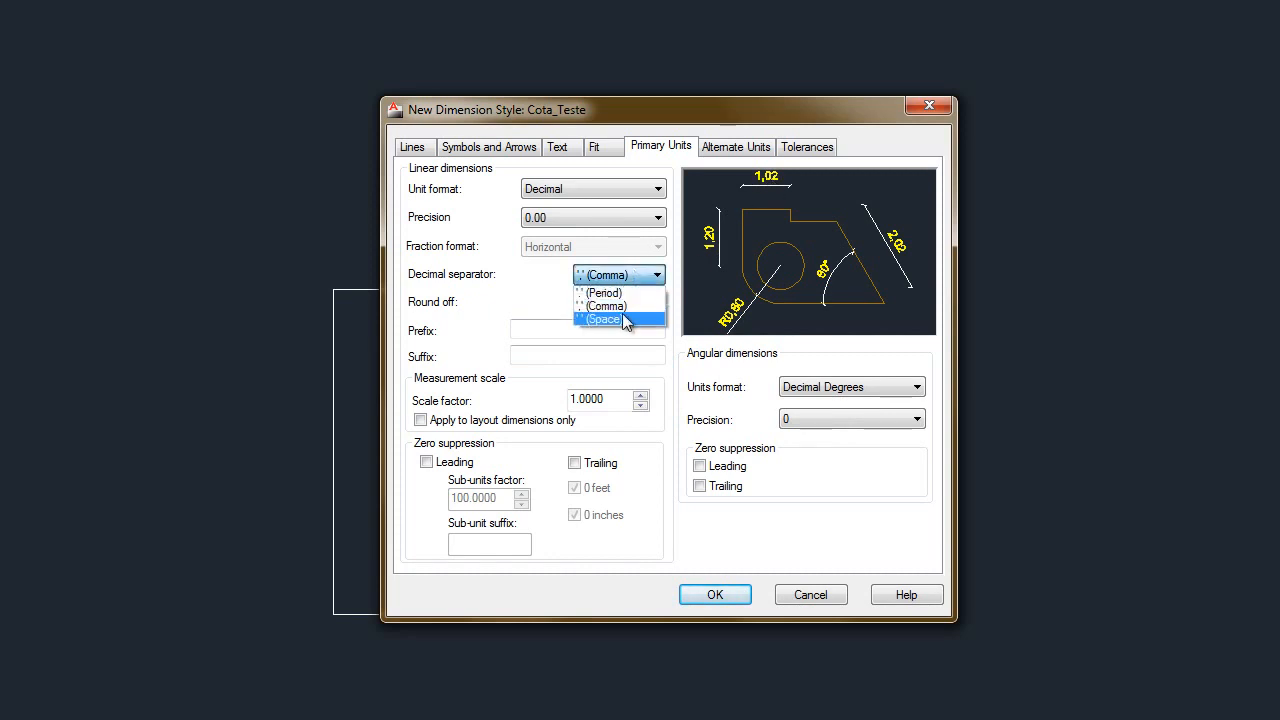
left_click(628, 321)
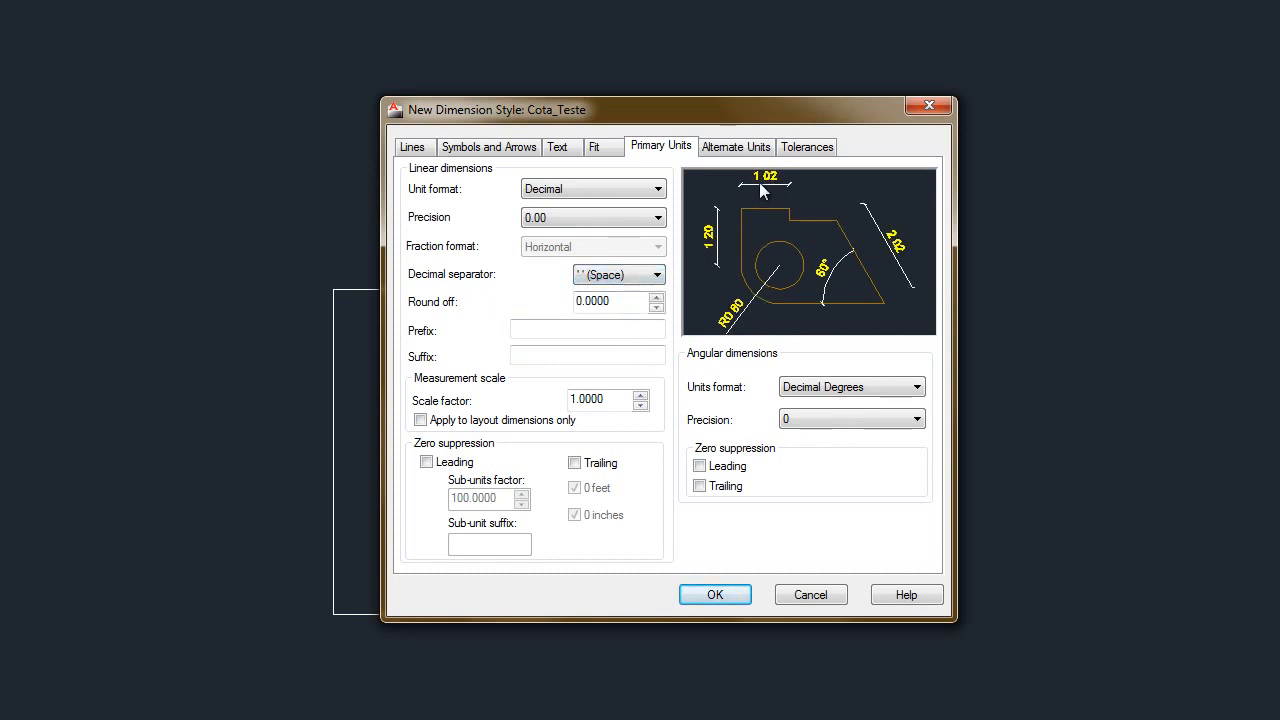
left_click(648, 276)
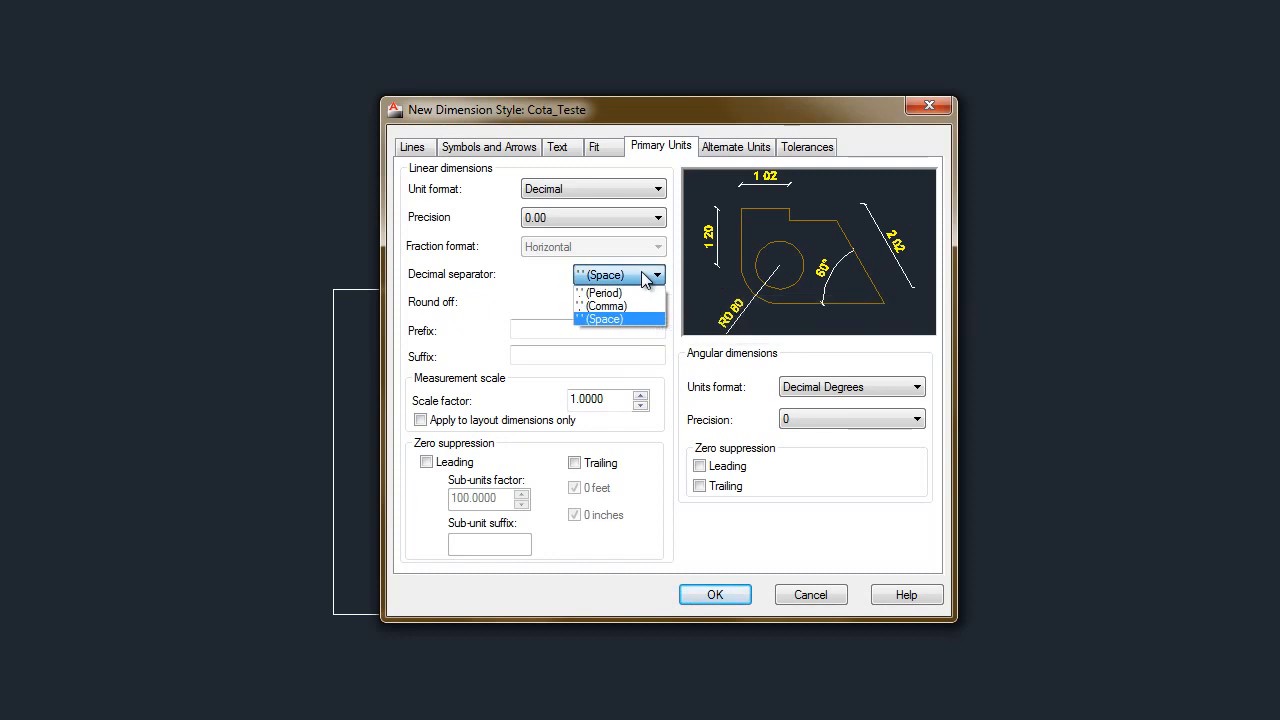
left_click(627, 293)
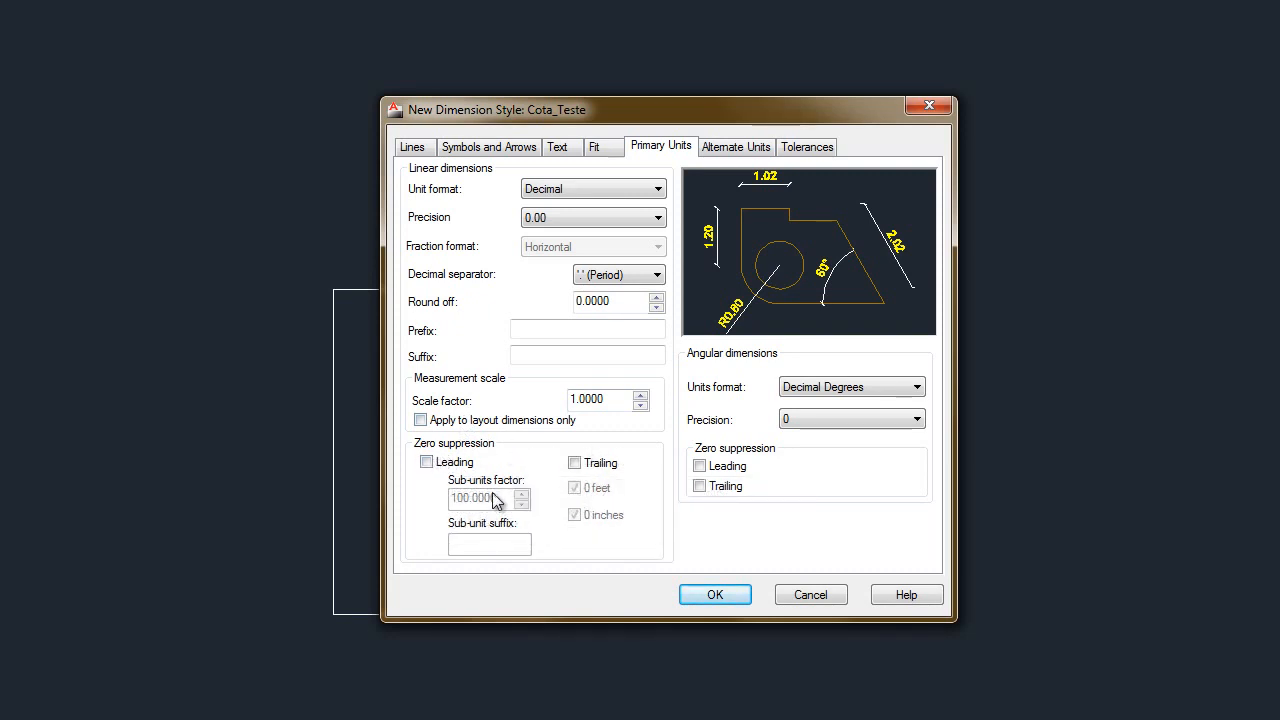
Step: Suppress only the leading zeros of linear dimensions and accept the Cota_Teste style settings
left_click(426, 462)
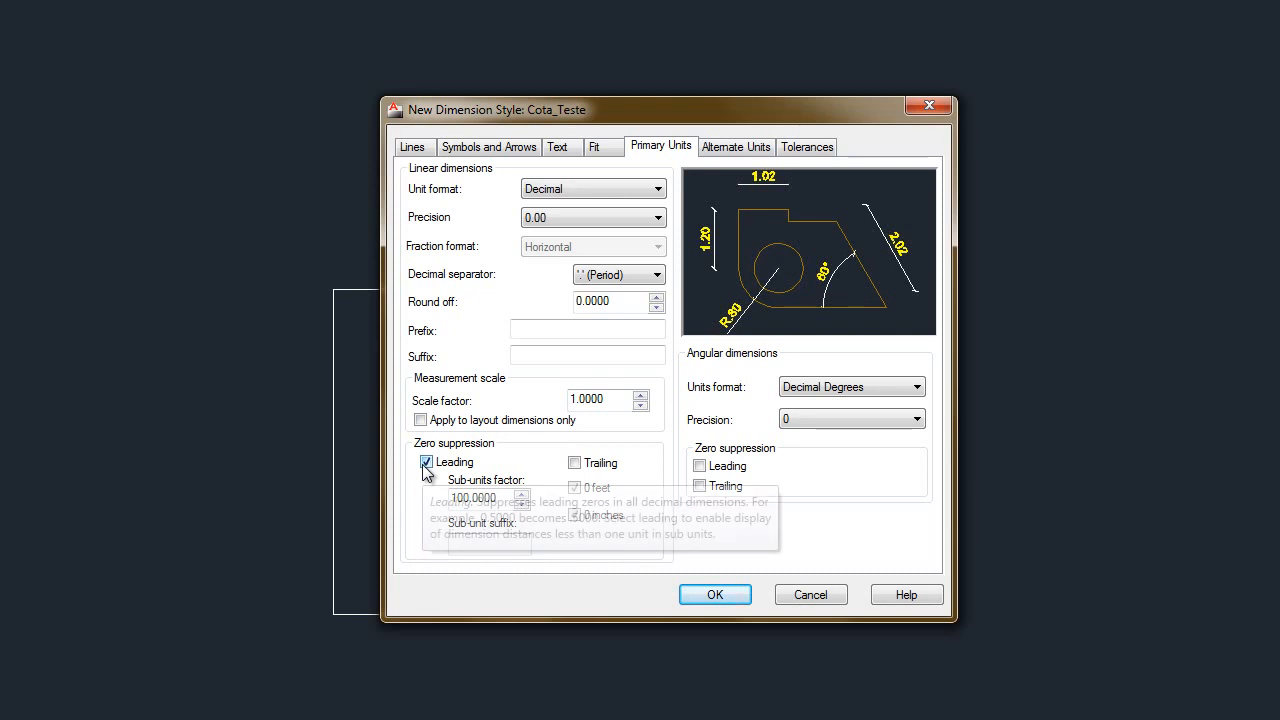
left_click(426, 462)
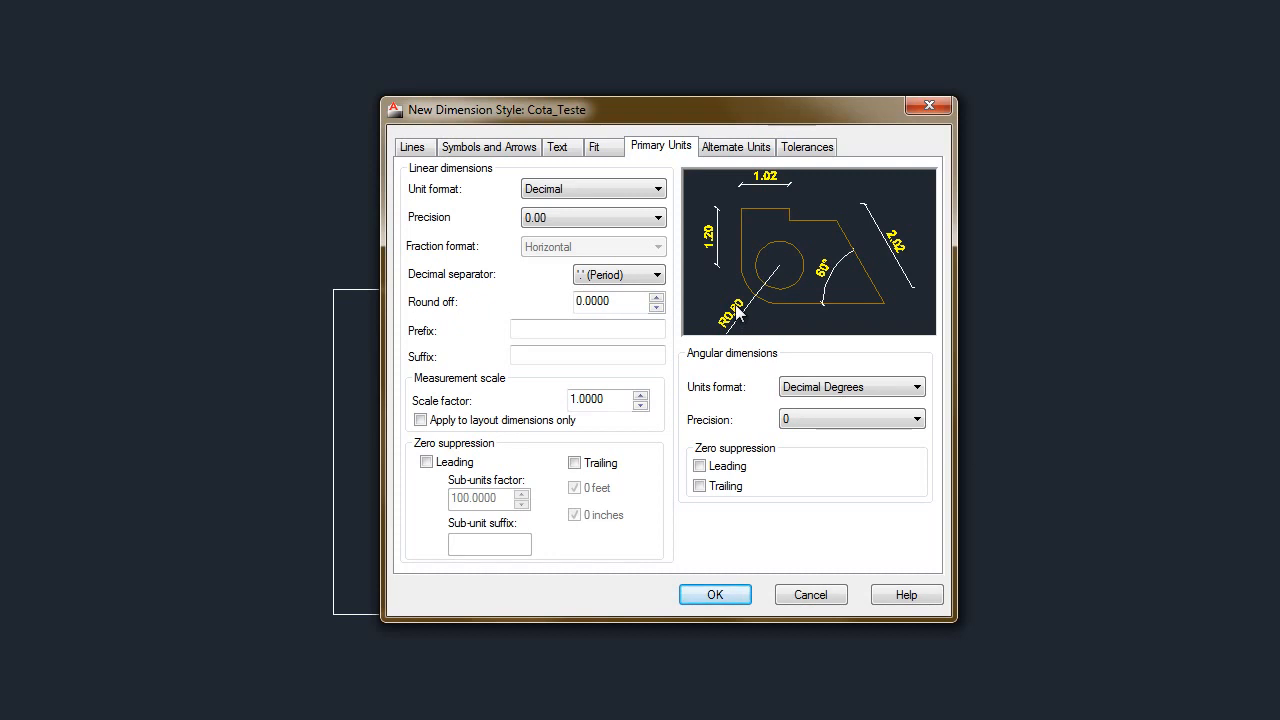
left_click(428, 464)
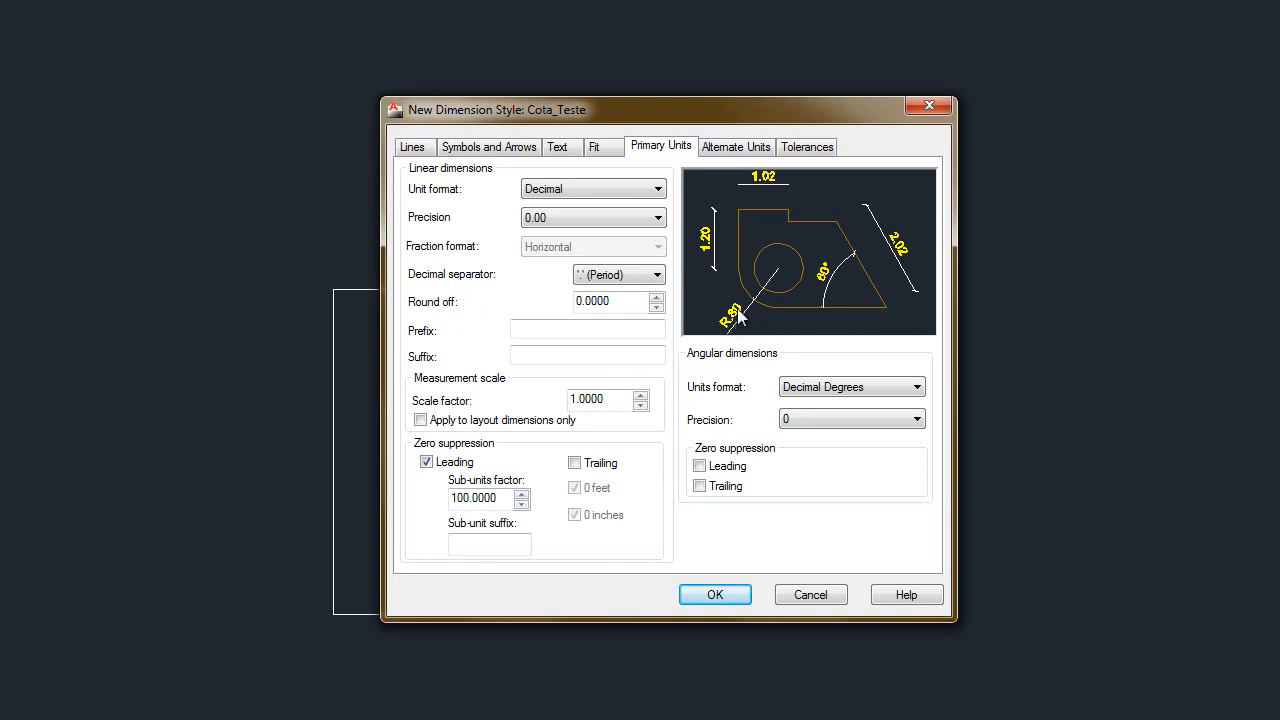
left_click(575, 463)
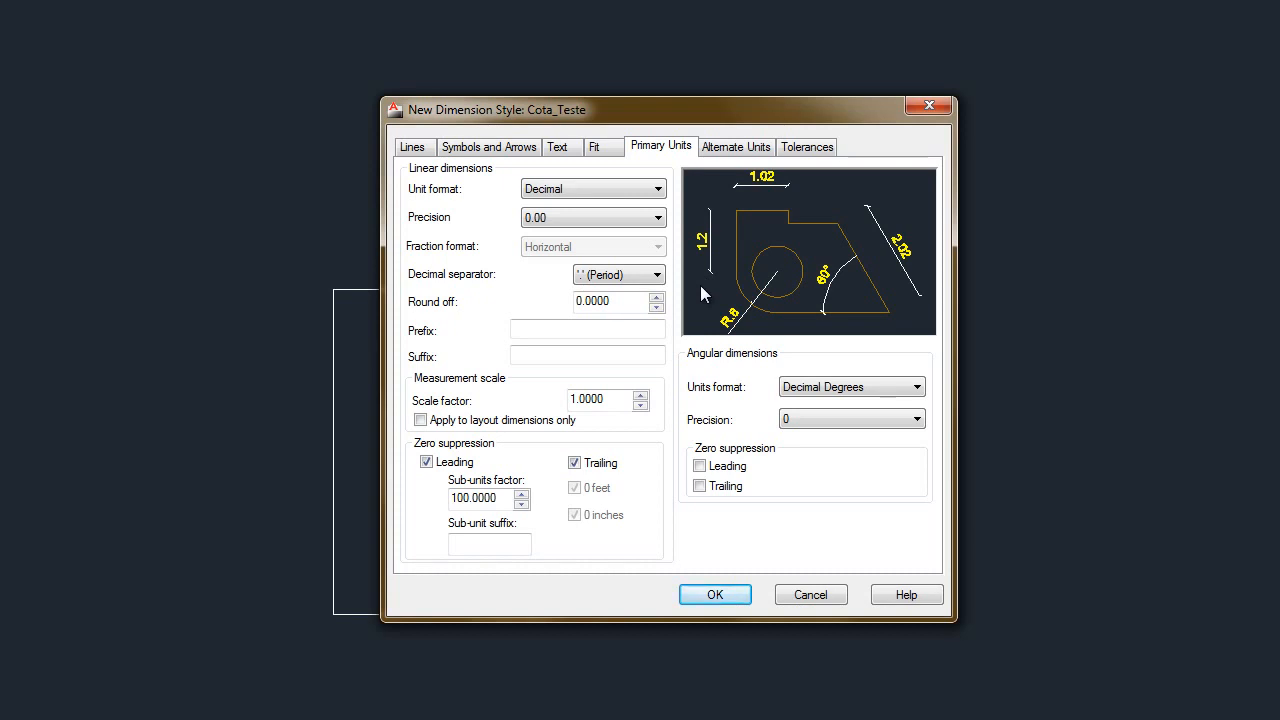
left_click(576, 463)
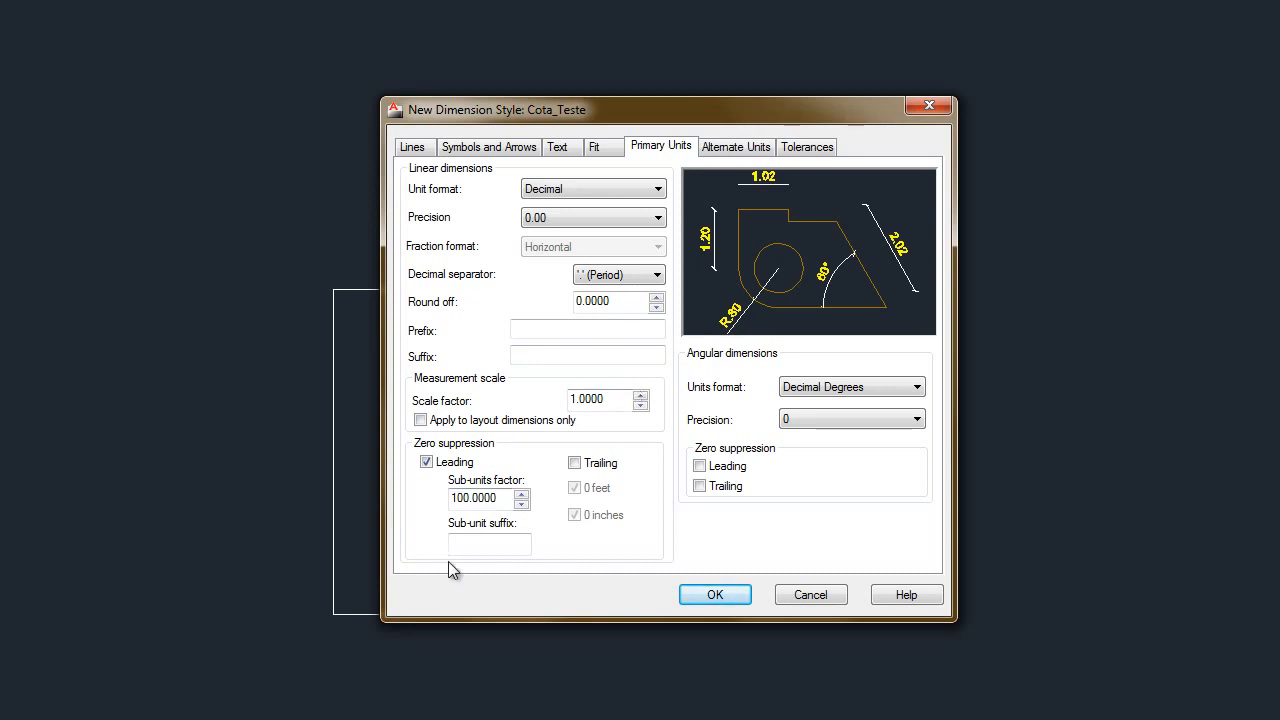
left_click(712, 595)
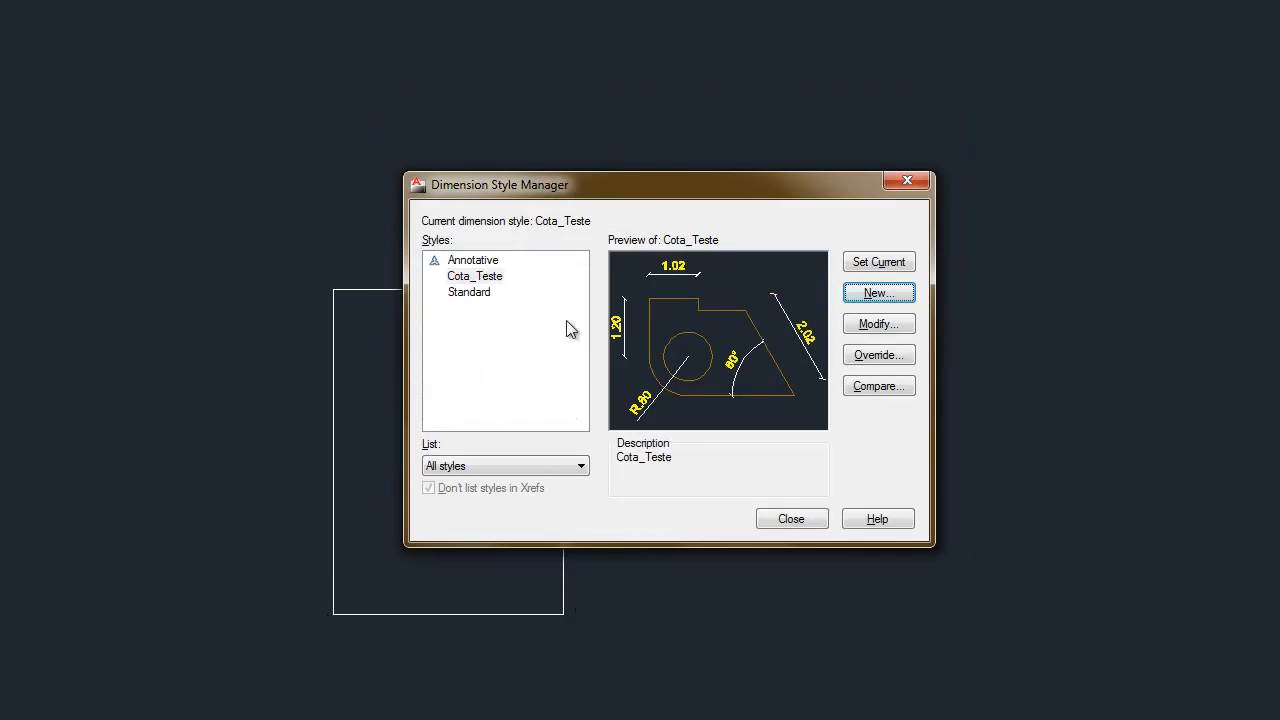
Step: Make Cota_Teste the current dimension style and close the Dimension Style Manager
left_click(486, 279)
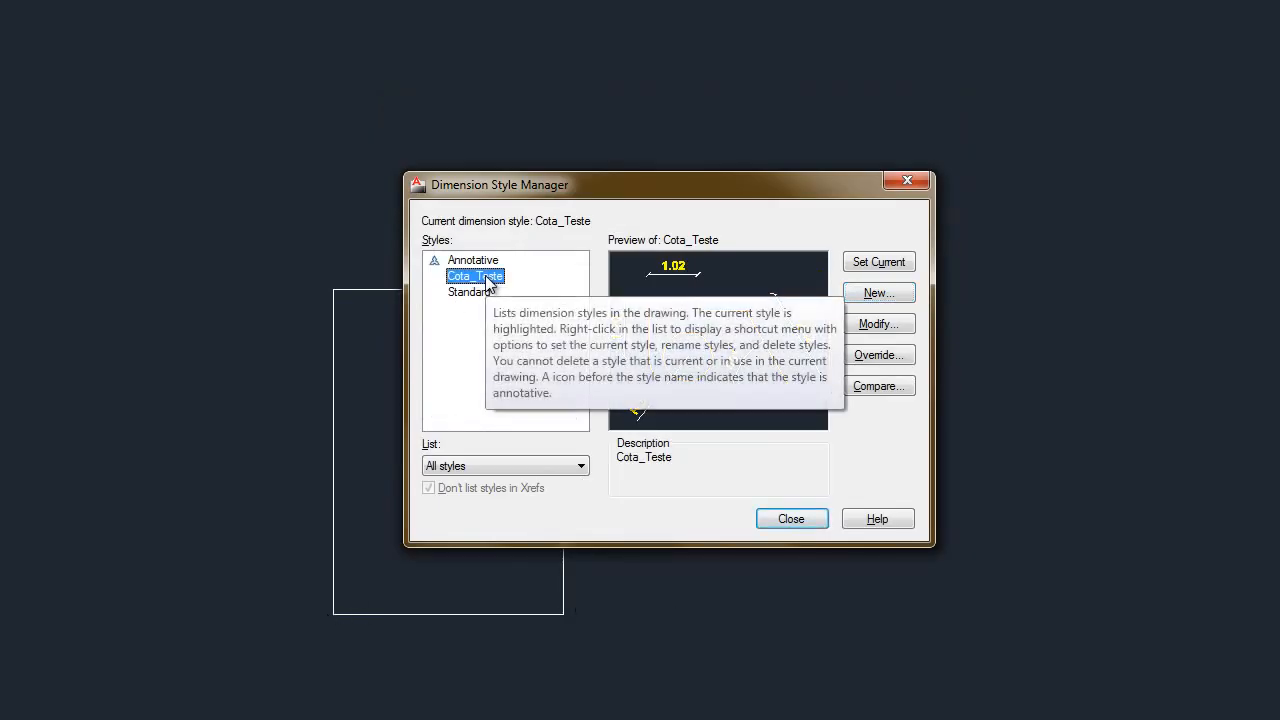
left_click(878, 265)
left_click(724, 471)
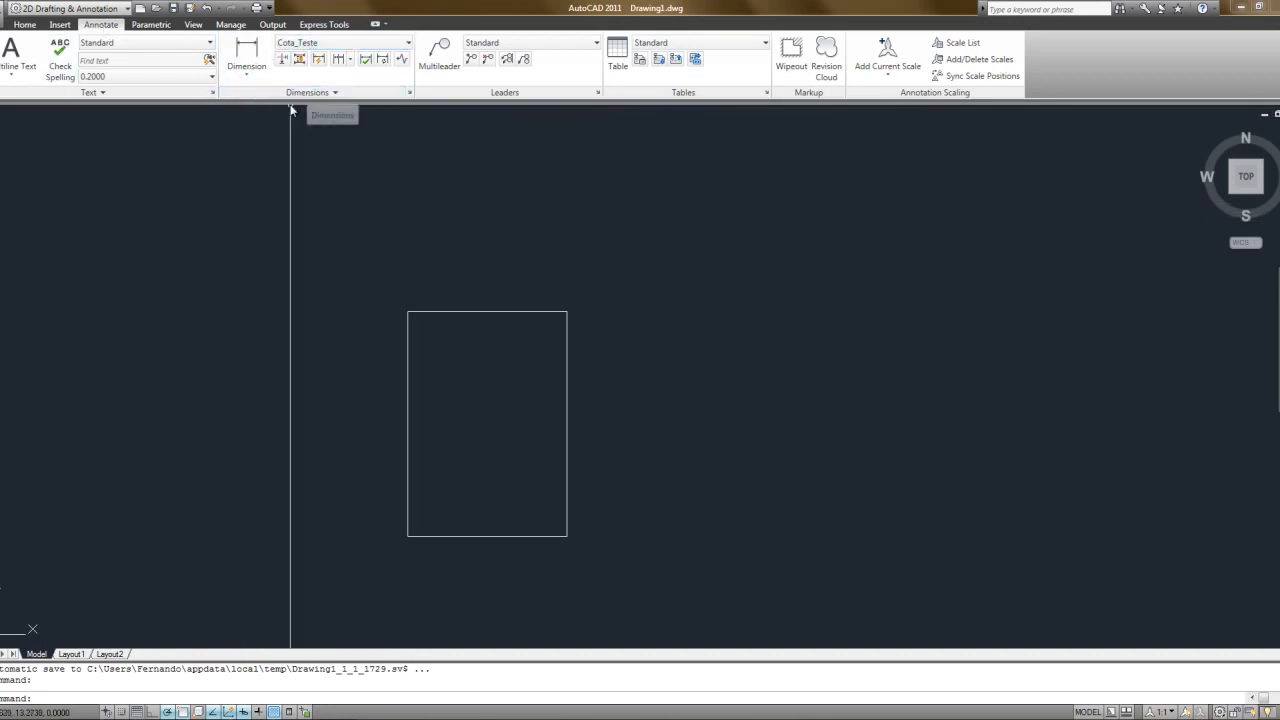
Step: Add a linear dimension to the rectangle's top edge, placing the dimension line a short distance above it
left_click(249, 48)
left_click(408, 313)
left_click(568, 314)
left_click(572, 281)
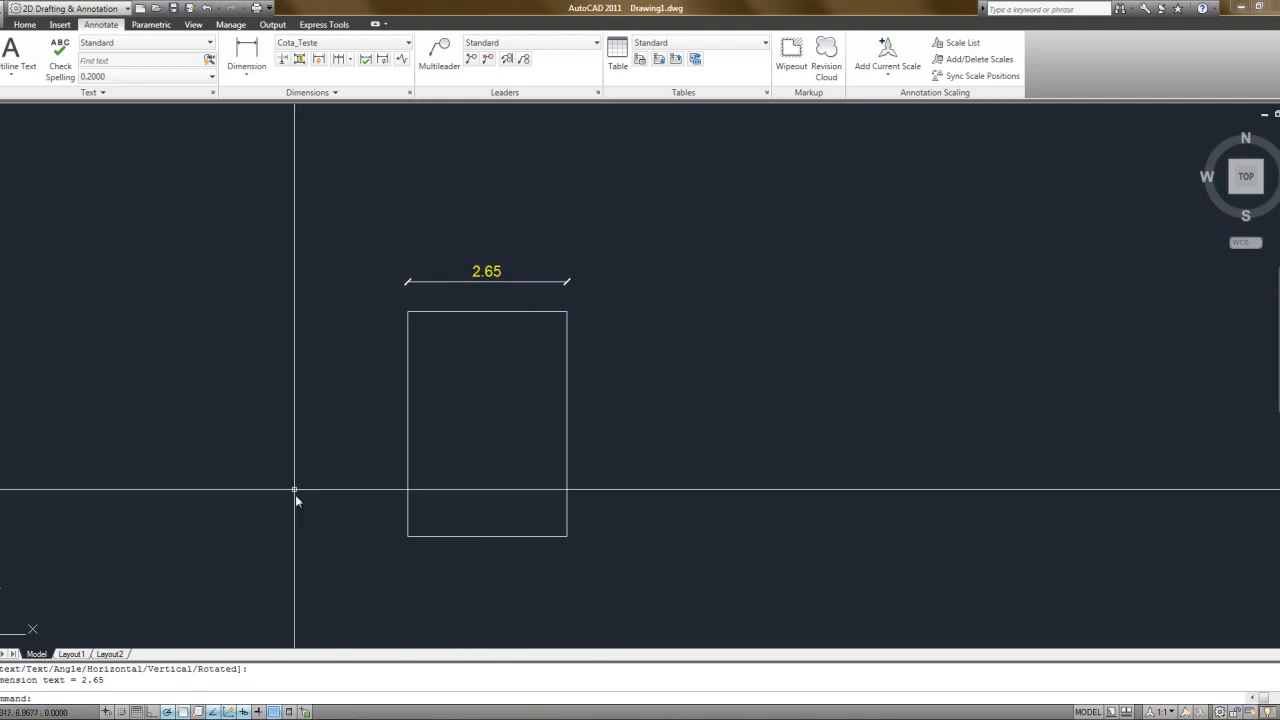
Step: Add a linear dimension to the rectangle's left edge, placing the dimension line a short distance outside it
key("Return")
left_click(408, 536)
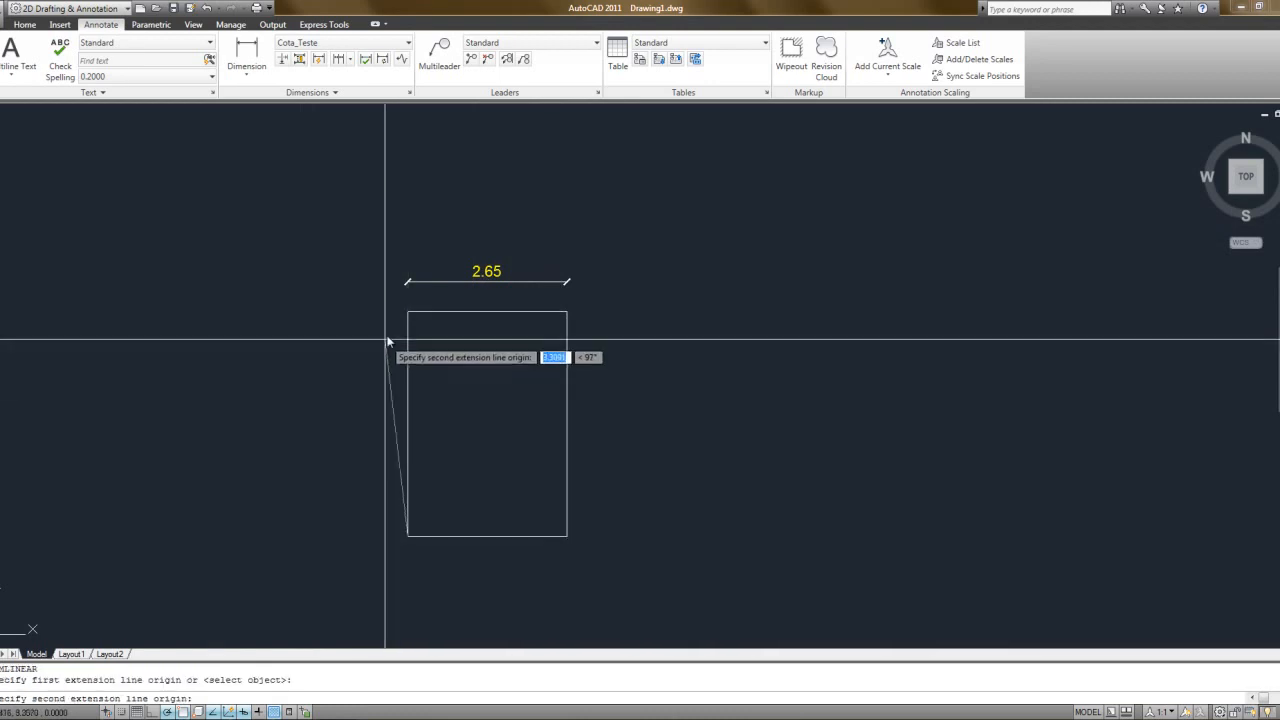
left_click(408, 312)
left_click(371, 318)
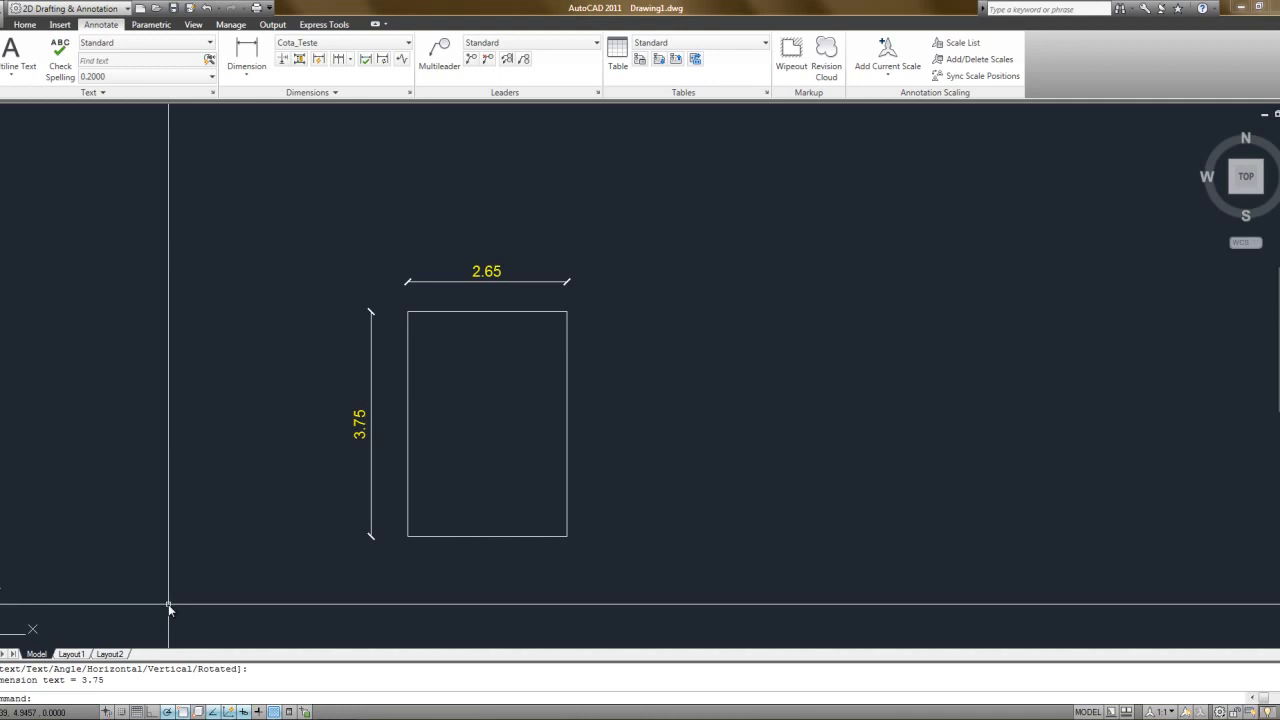
type("l")
key("Return")
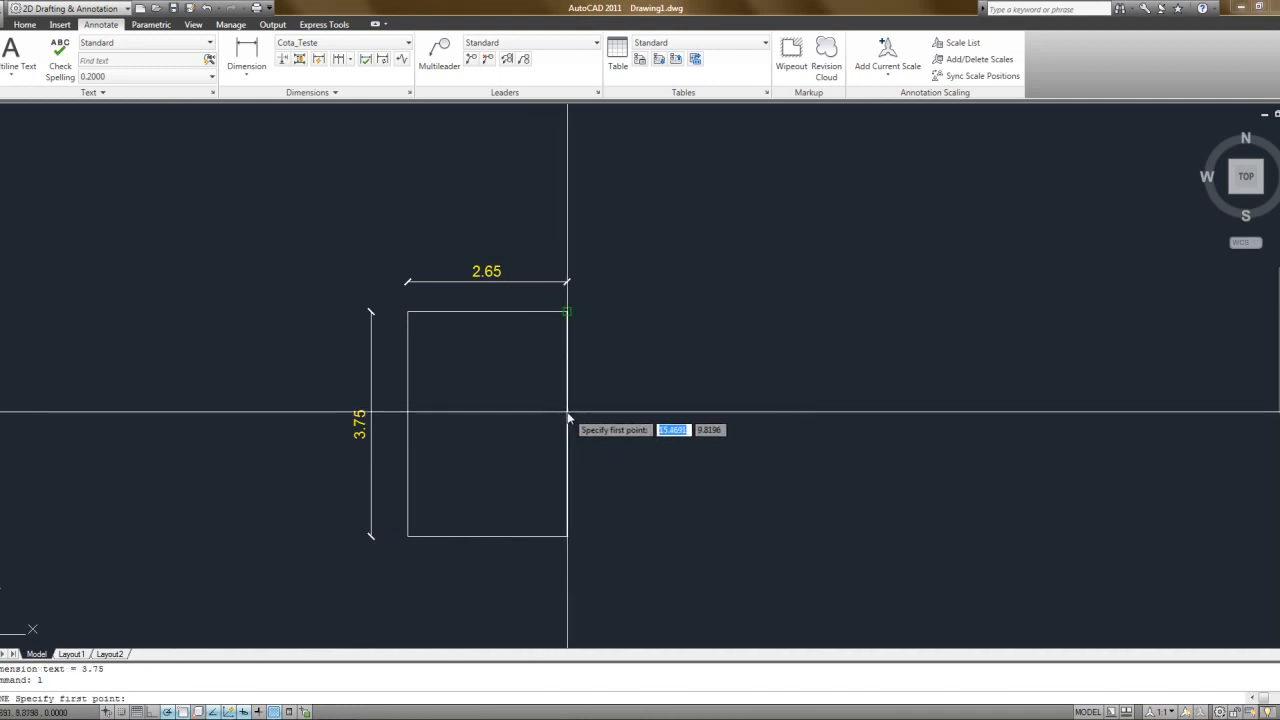
key("Escape")
Step: Offset the rectangle inward by 0.15 to create a parallel inner outline
type("o")
key("Return")
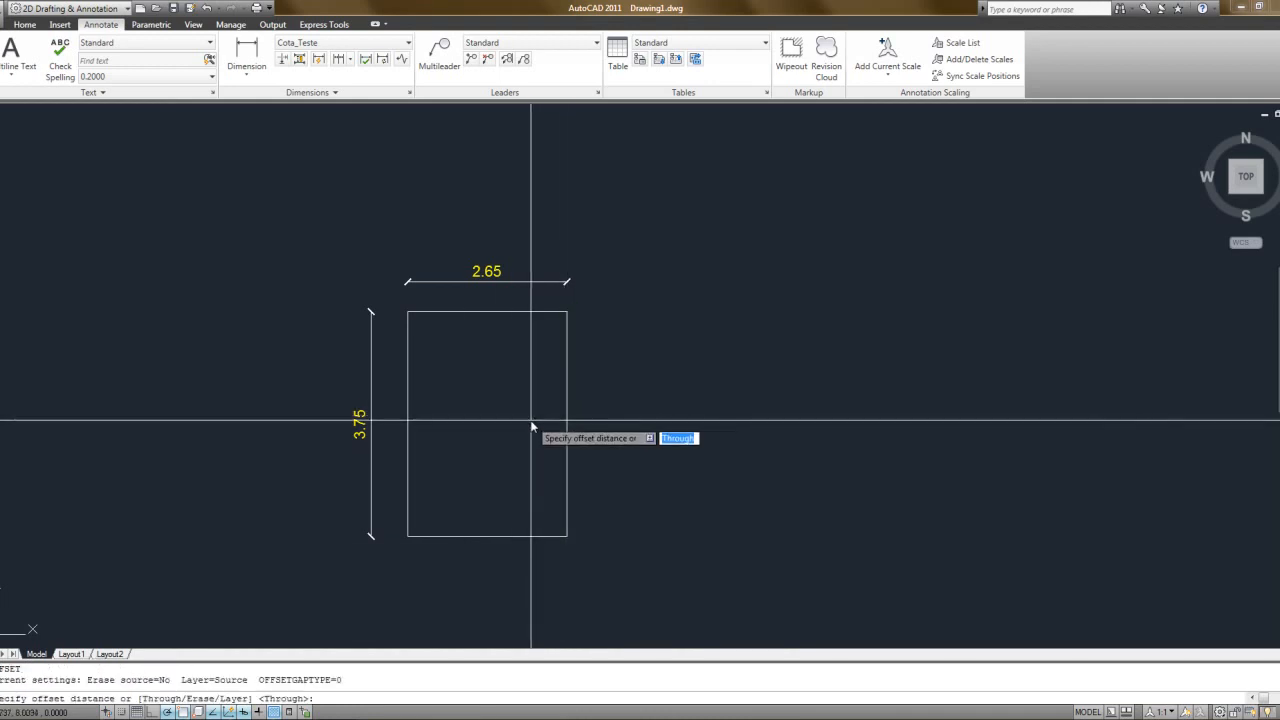
type(".15")
key("Return")
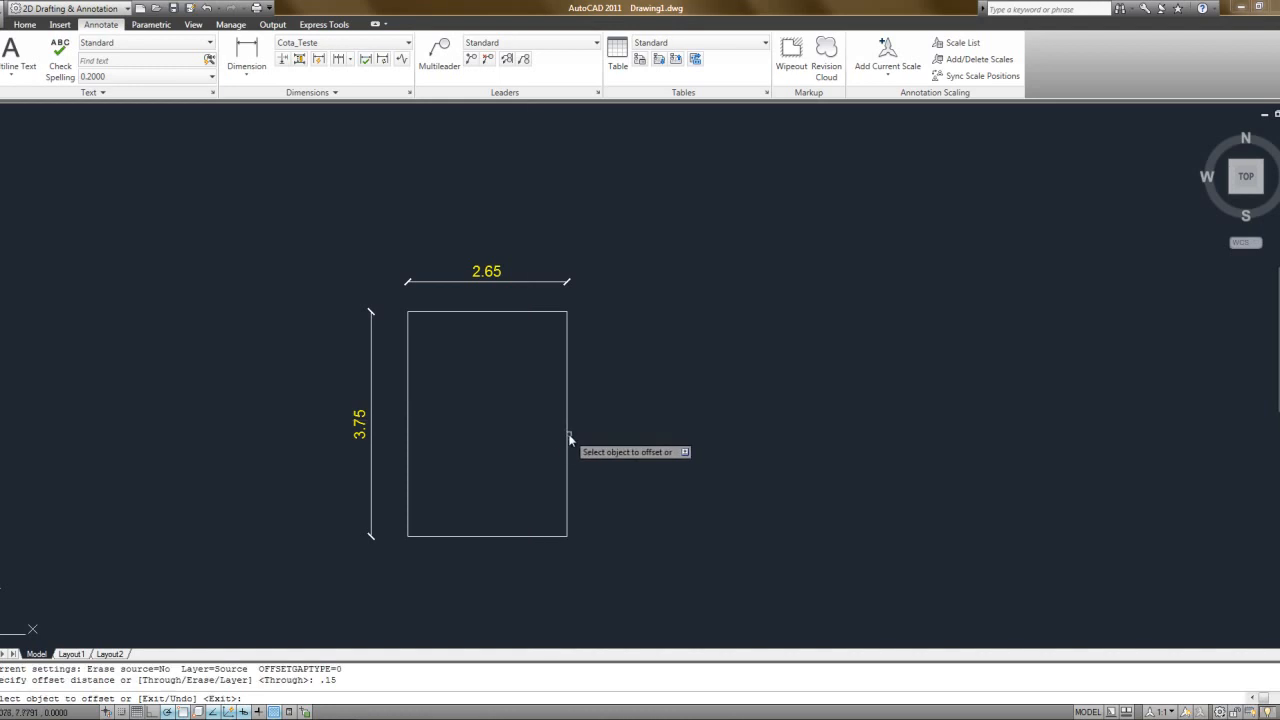
left_click(565, 440)
left_click(505, 447)
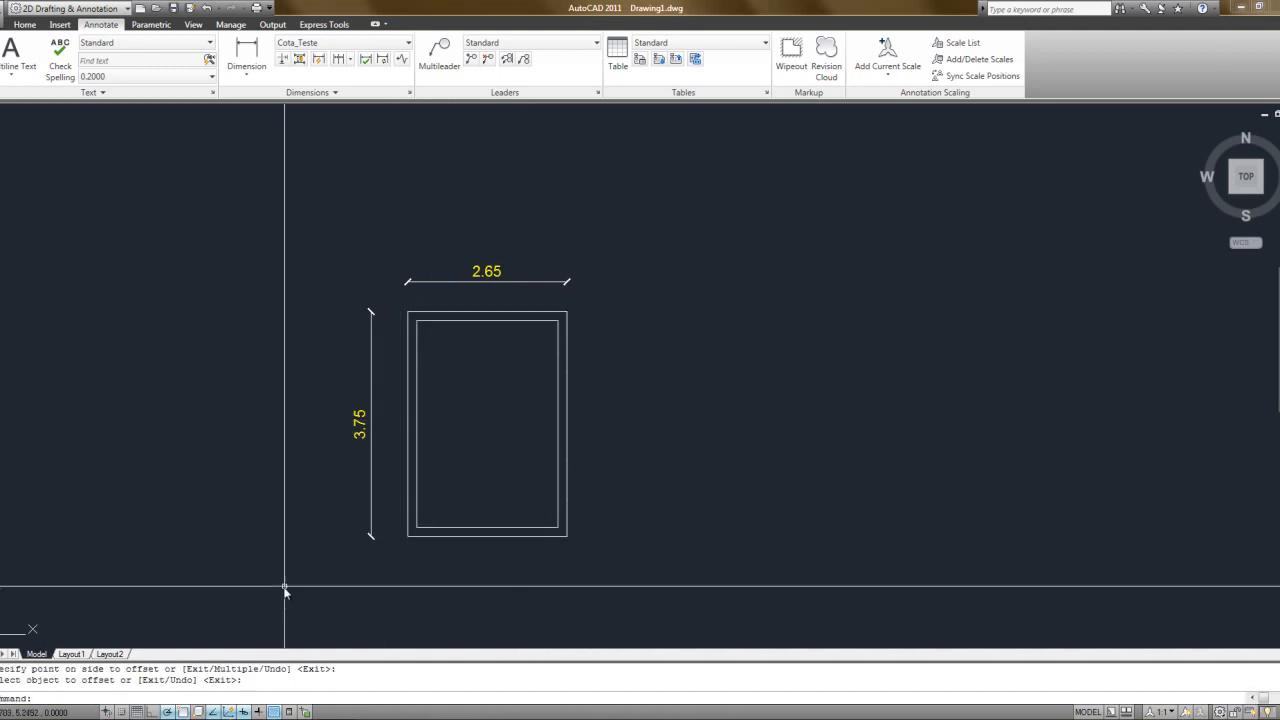
Step: Add a horizontal linear dimension between the outer and inner lower-left corners, placing the dimension line a short distance below the rectangle
left_click(254, 52)
left_click(407, 538)
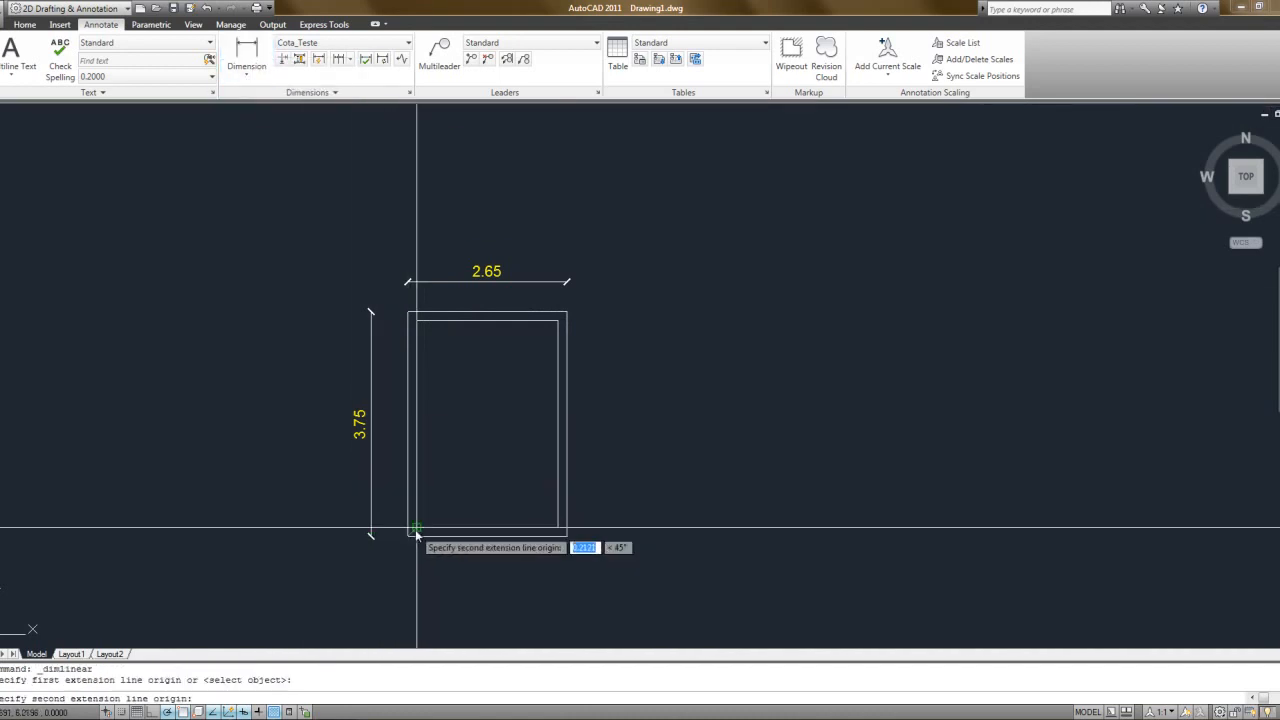
left_click(417, 528)
left_click(406, 578)
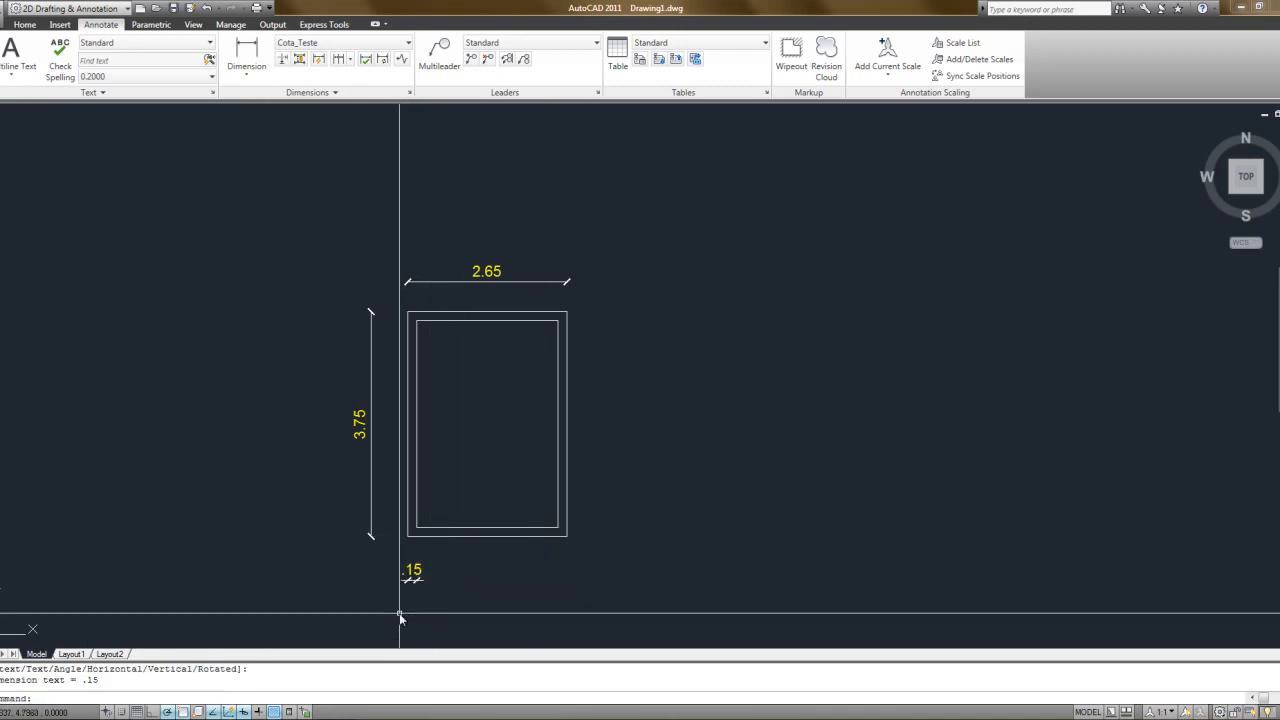
Step: Continue the lower dimension chain to the inner and outer lower-right corners, covering the interior width and the right wall thickness
left_click(339, 60)
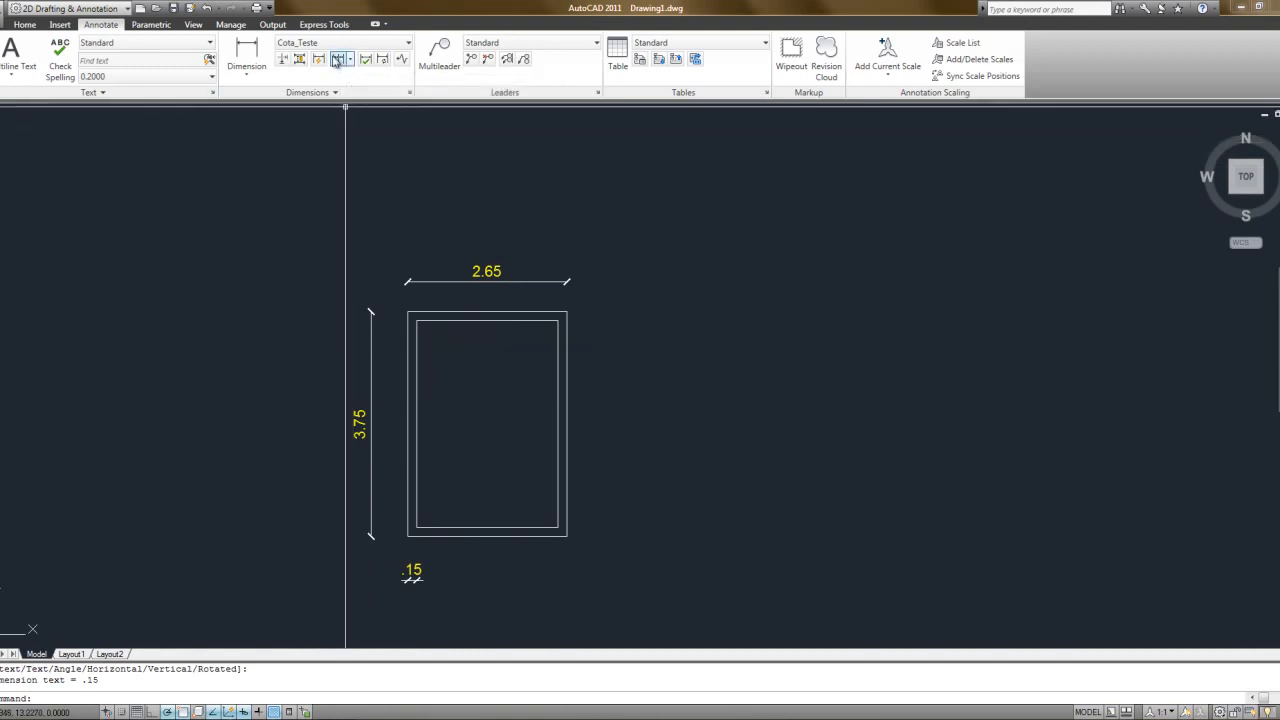
left_click(339, 60)
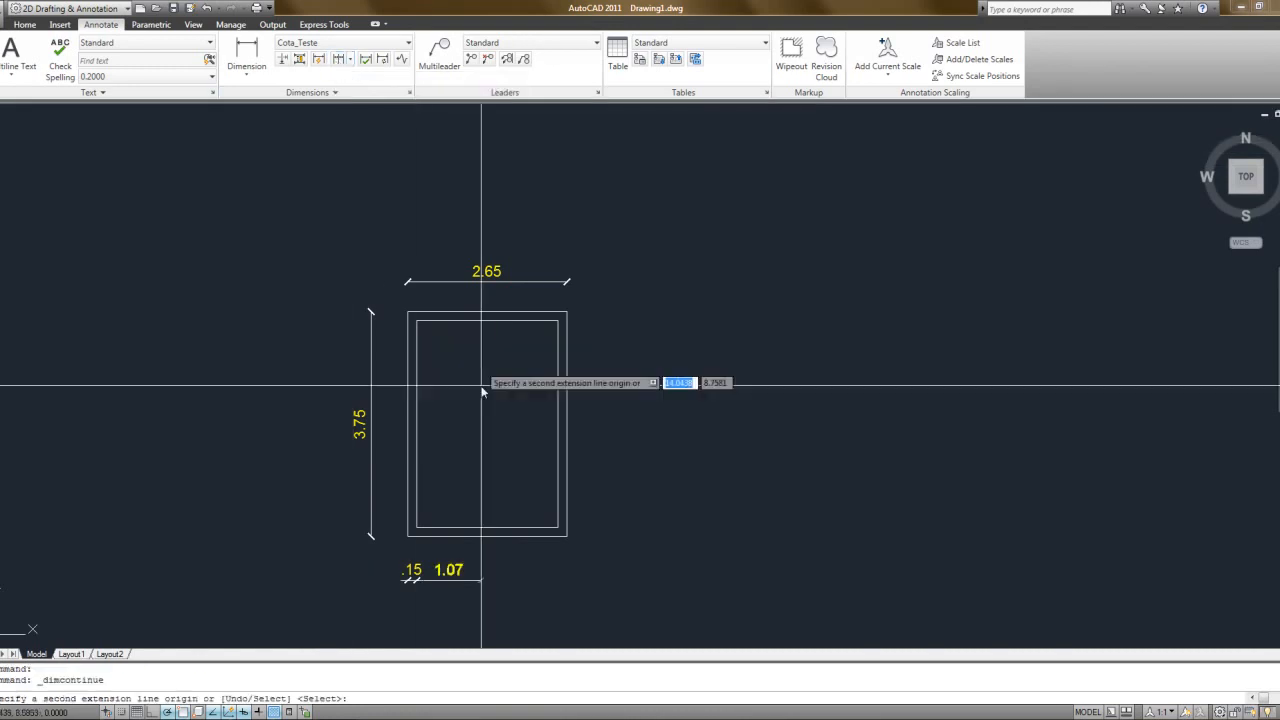
left_click(558, 528)
left_click(566, 538)
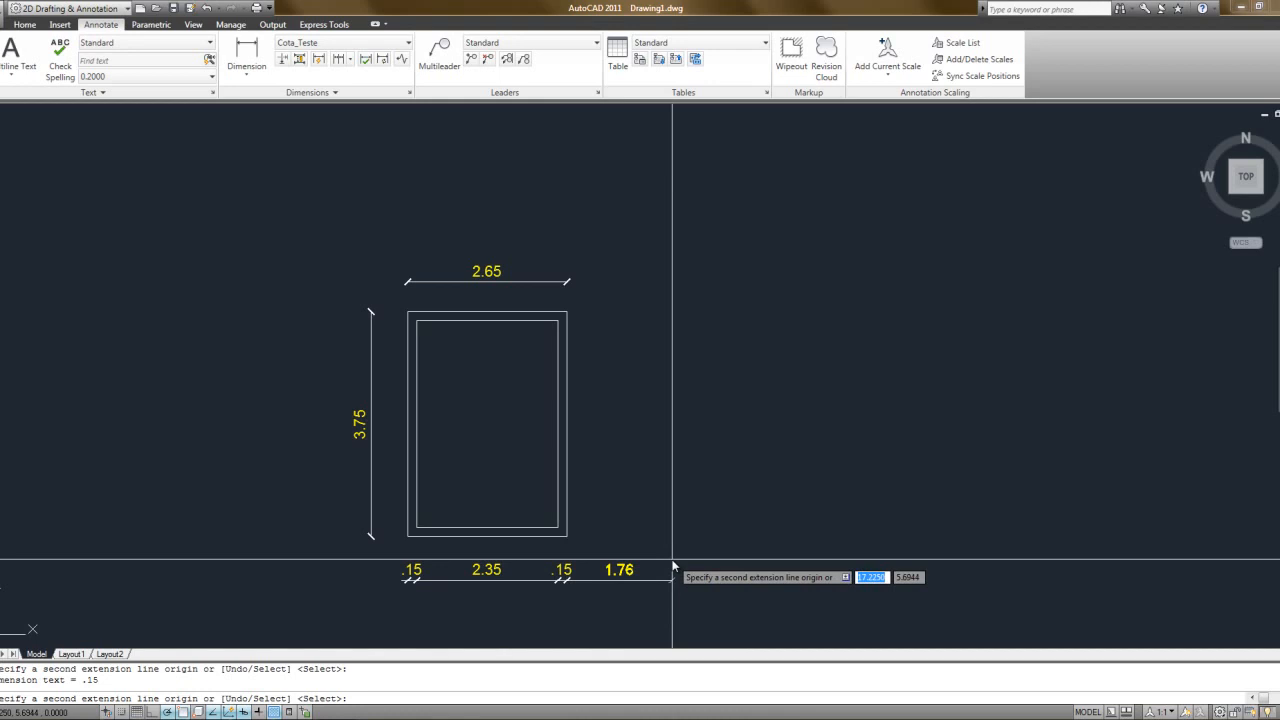
key("Return")
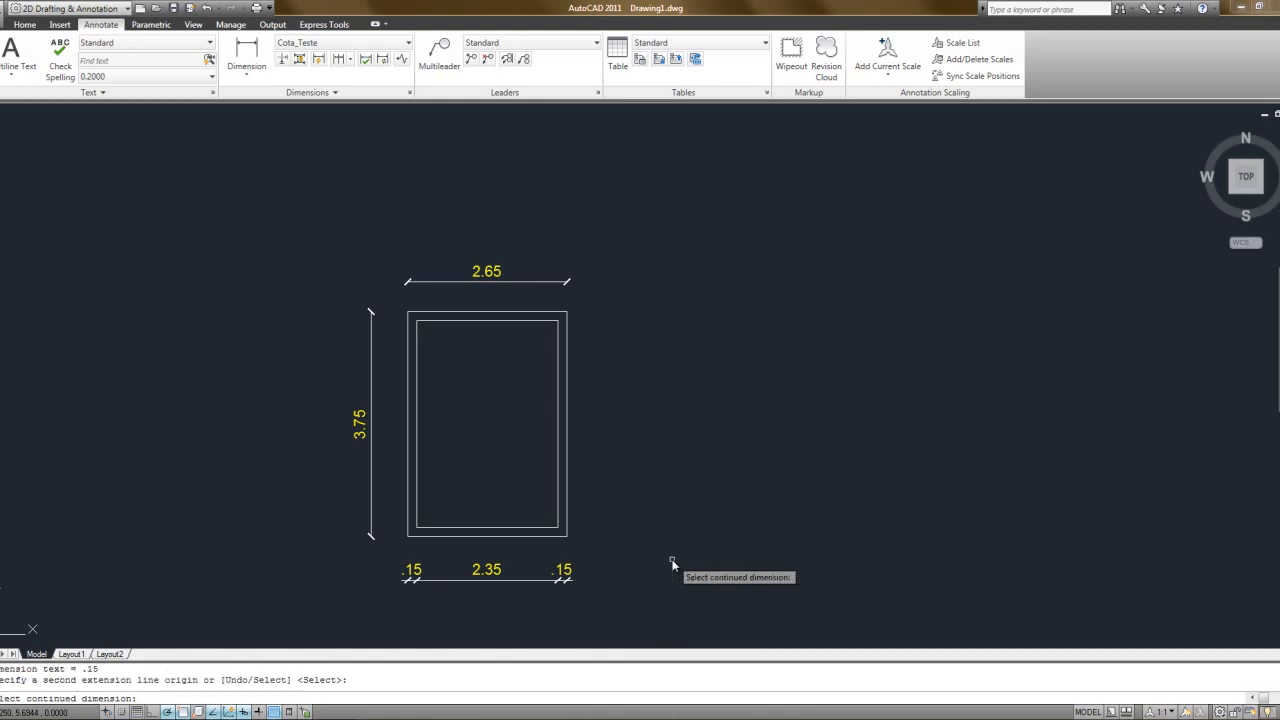
key("Escape")
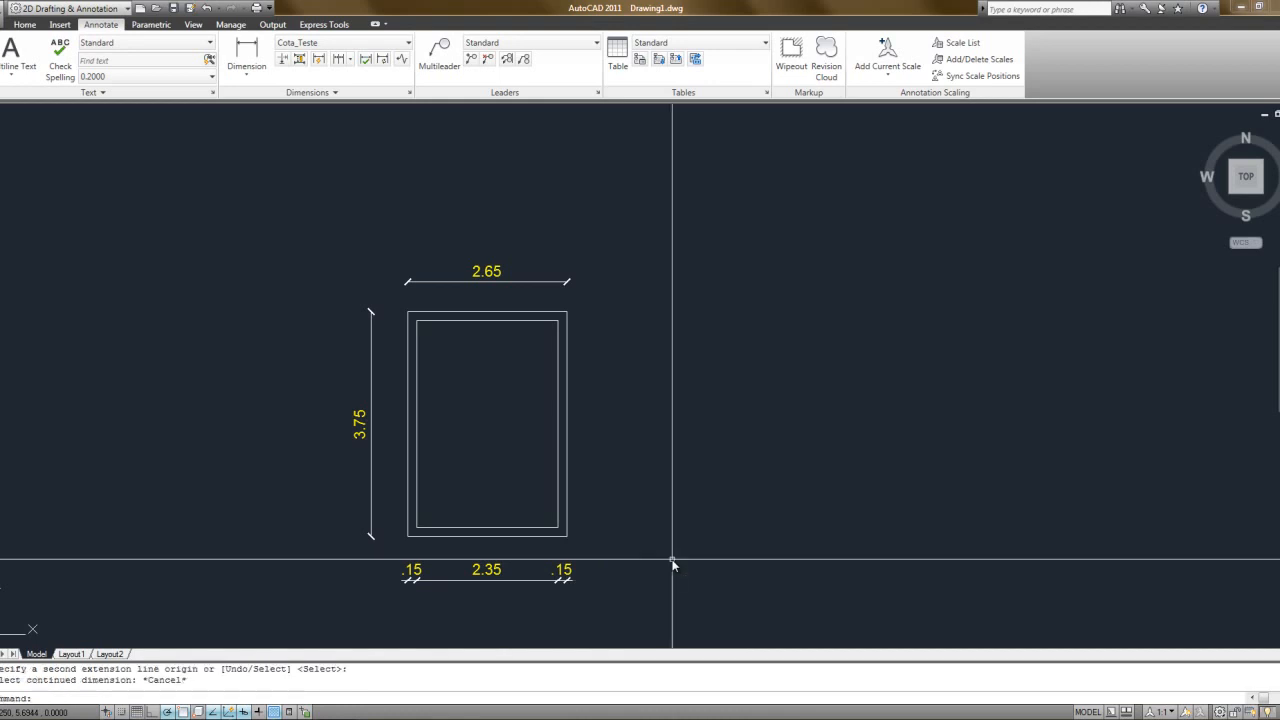
mouse_move(528, 528)
middle_mouse_down()
mouse_move(557, 449)
mouse_move(580, 471)
mouse_move(563, 467)
middle_mouse_up()
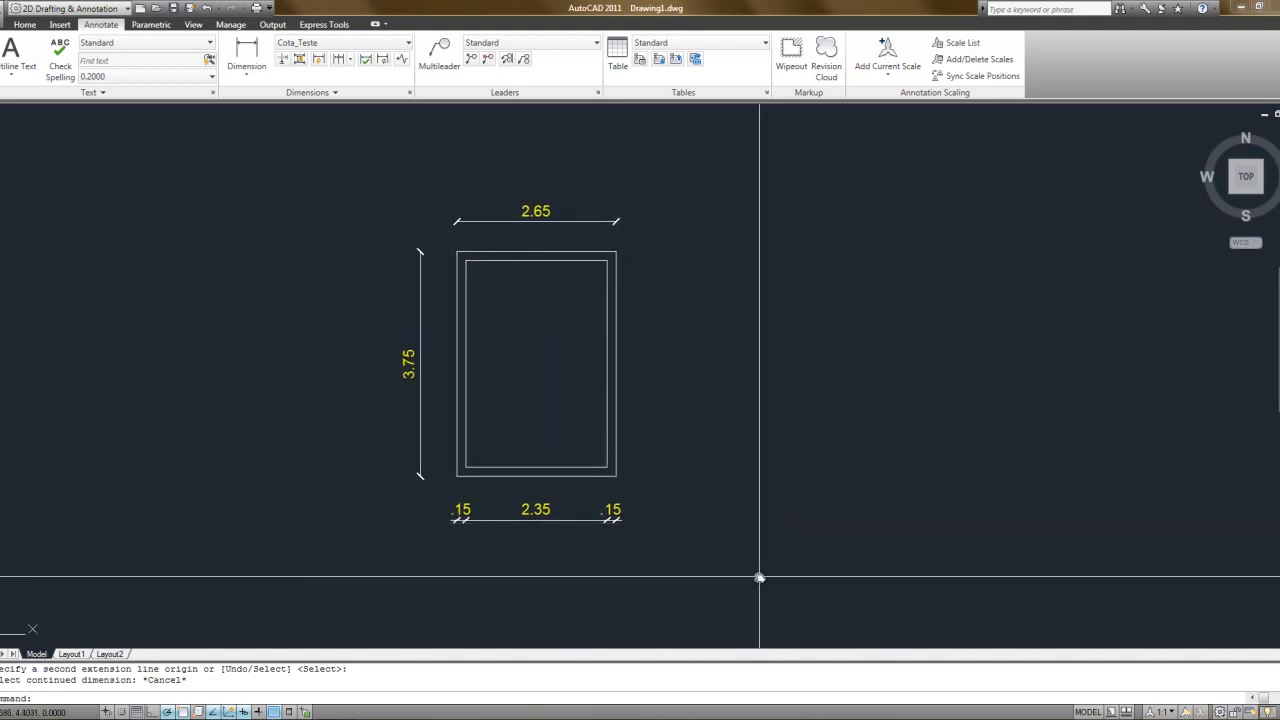